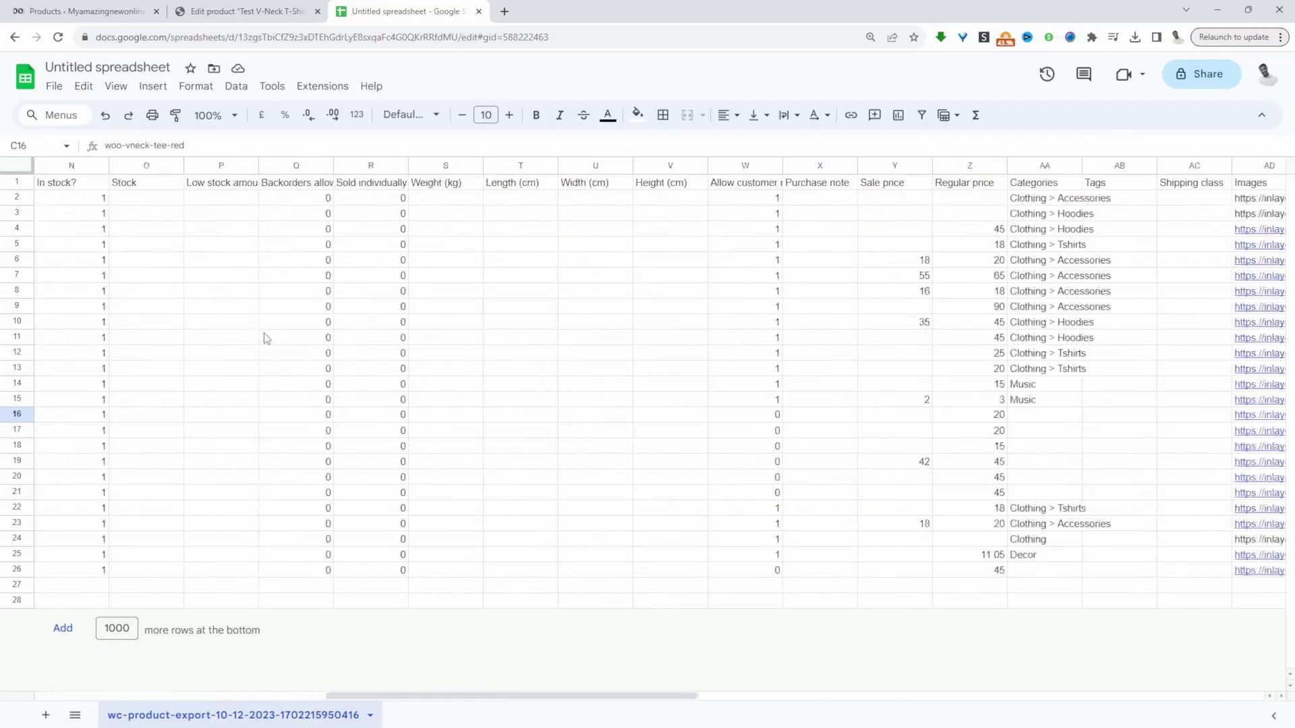
- Scroll the WordPress admin to the empty Products list of the second store
{"action": "scroll", "coordinate": [266, 338], "scroll_direction": "left", "scroll_amount": 10}
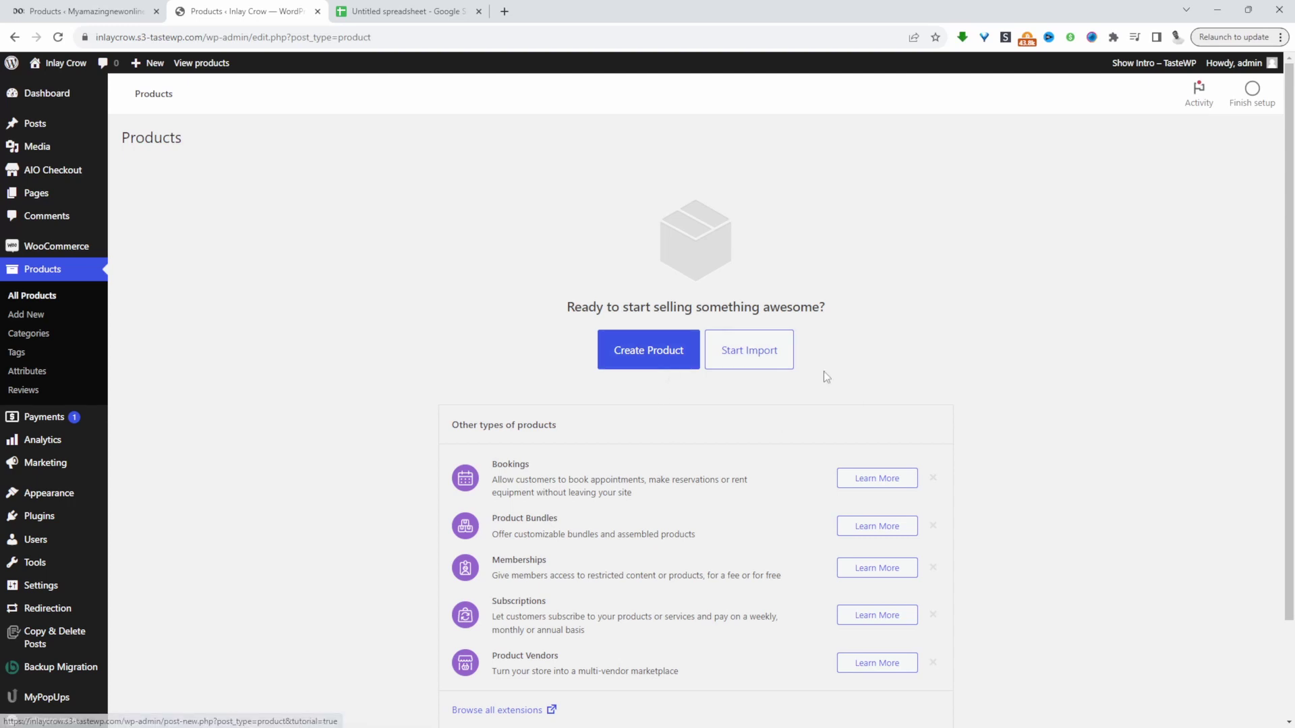
- Start the product importer and point it to the sample_products.csv path on the server
{"action": "left_click", "coordinate": [735, 363]}
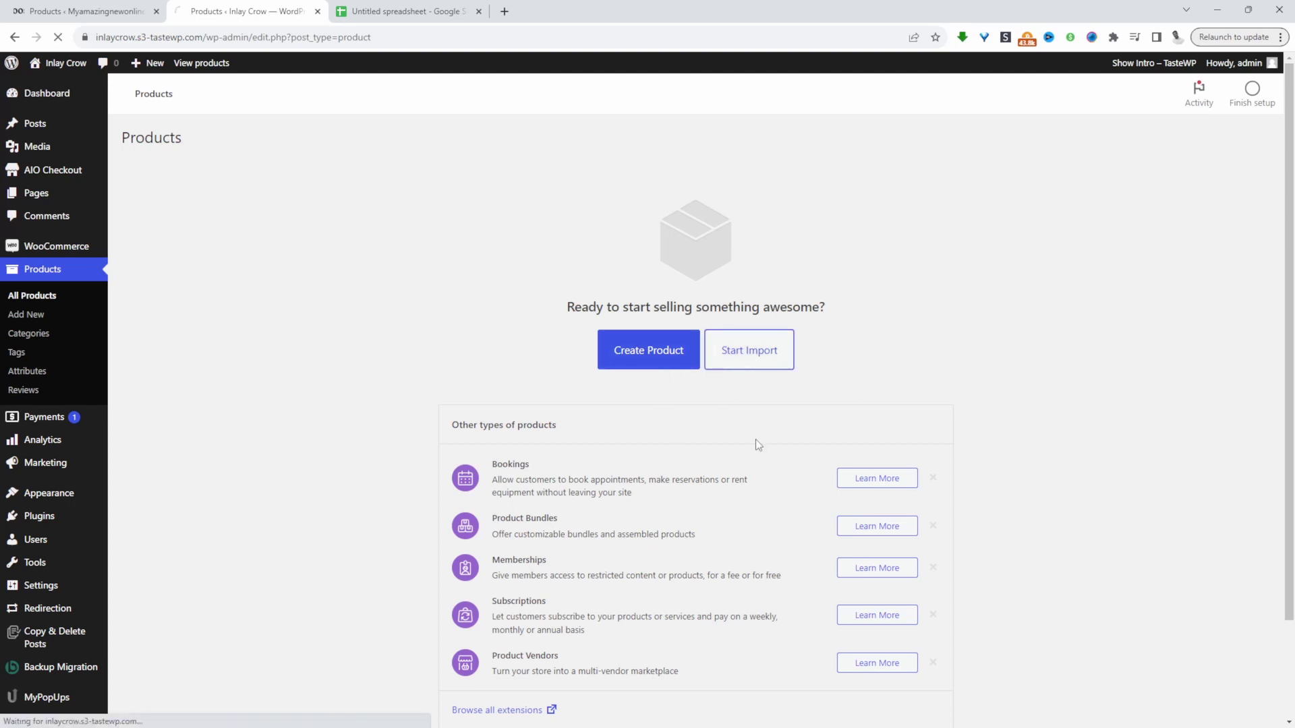
{"action": "left_click", "coordinate": [520, 449]}
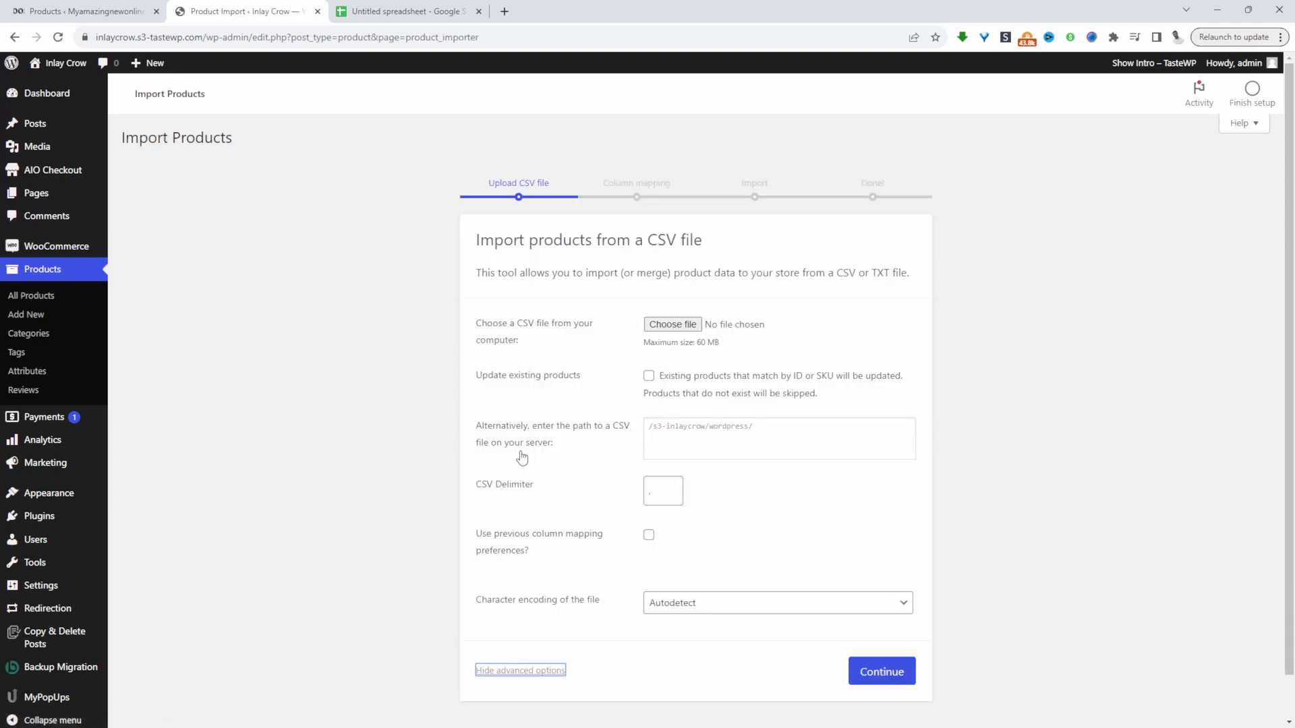
{"action": "left_click", "coordinate": [721, 439]}
{"action": "left_click", "coordinate": [760, 487]}
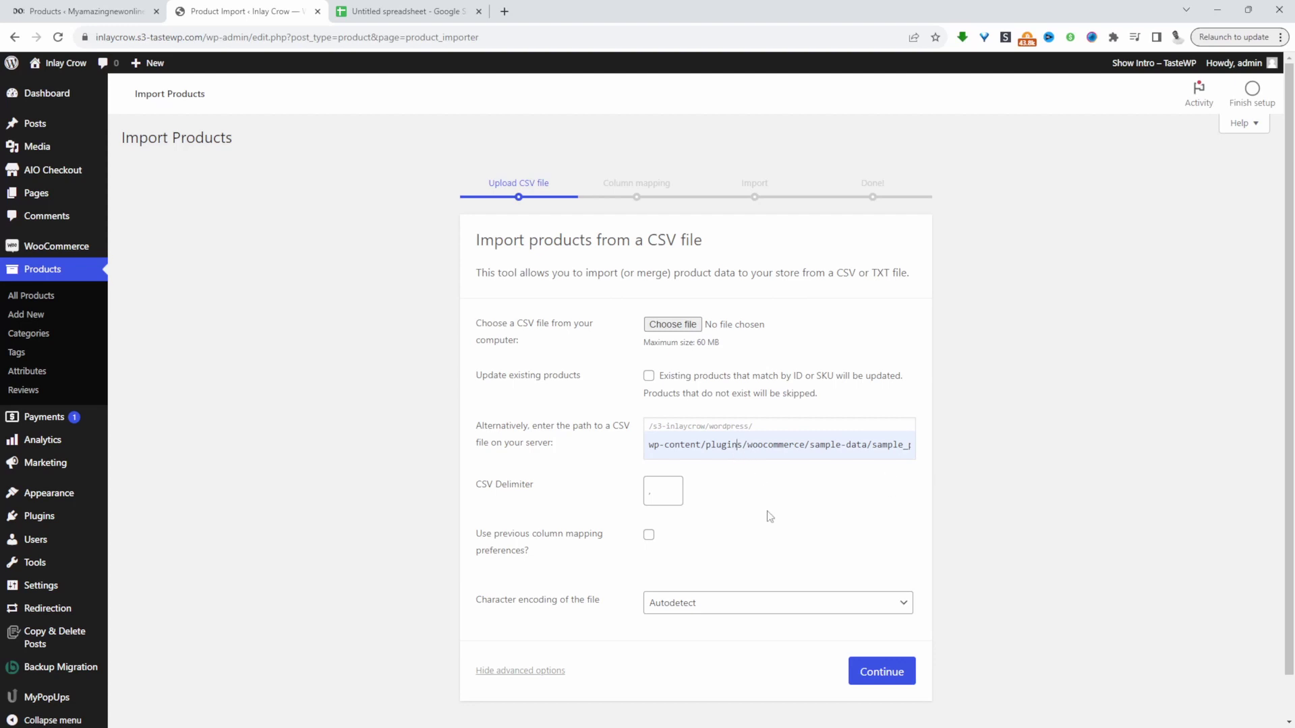
- Keep the default column mapping and import the 18 products and 7 variations
{"action": "left_click", "coordinate": [881, 670]}
{"action": "scroll", "coordinate": [848, 562], "scroll_direction": "down", "scroll_amount": 10}
{"action": "scroll", "coordinate": [686, 324], "scroll_direction": "up", "scroll_amount": 10}
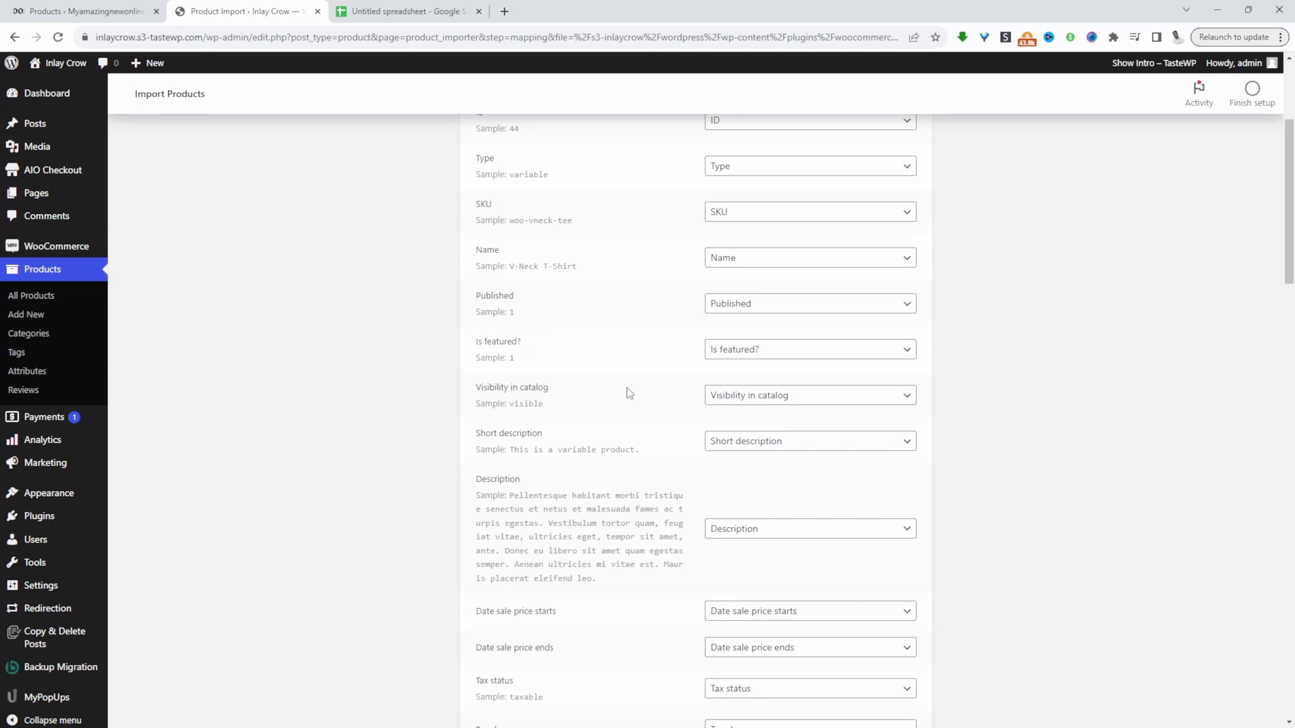
{"action": "scroll", "coordinate": [634, 405], "scroll_direction": "down", "scroll_amount": 10}
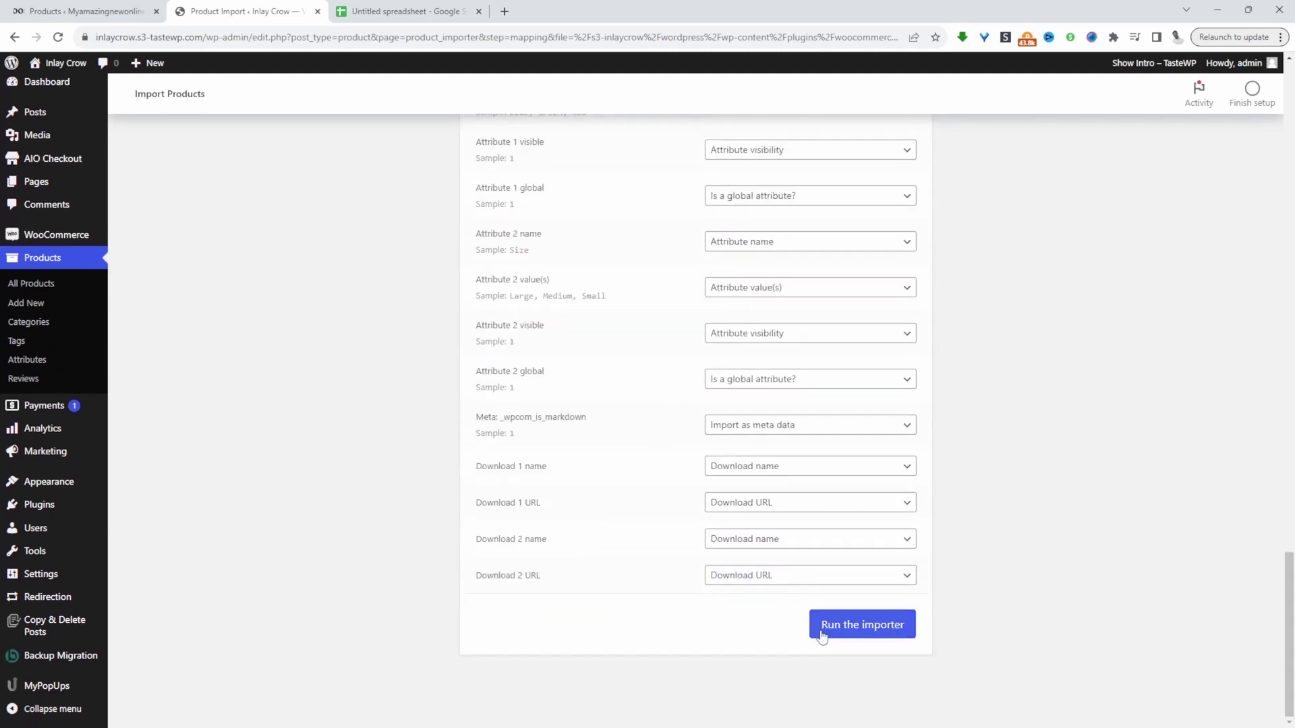
{"action": "left_click", "coordinate": [835, 637]}
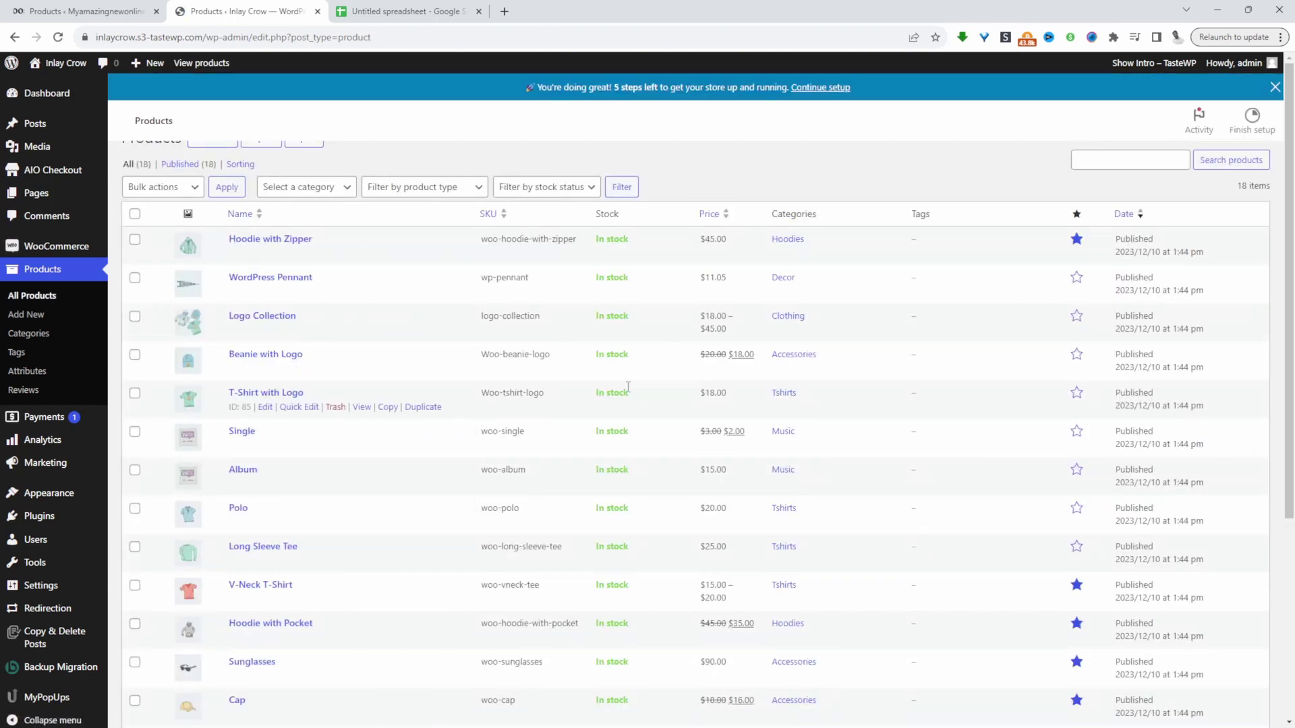
- View the imported products and scroll to the V-Neck T-Shirt with SKU woo-vneck-tee
{"action": "scroll", "coordinate": [667, 402], "scroll_direction": "down", "scroll_amount": 1}
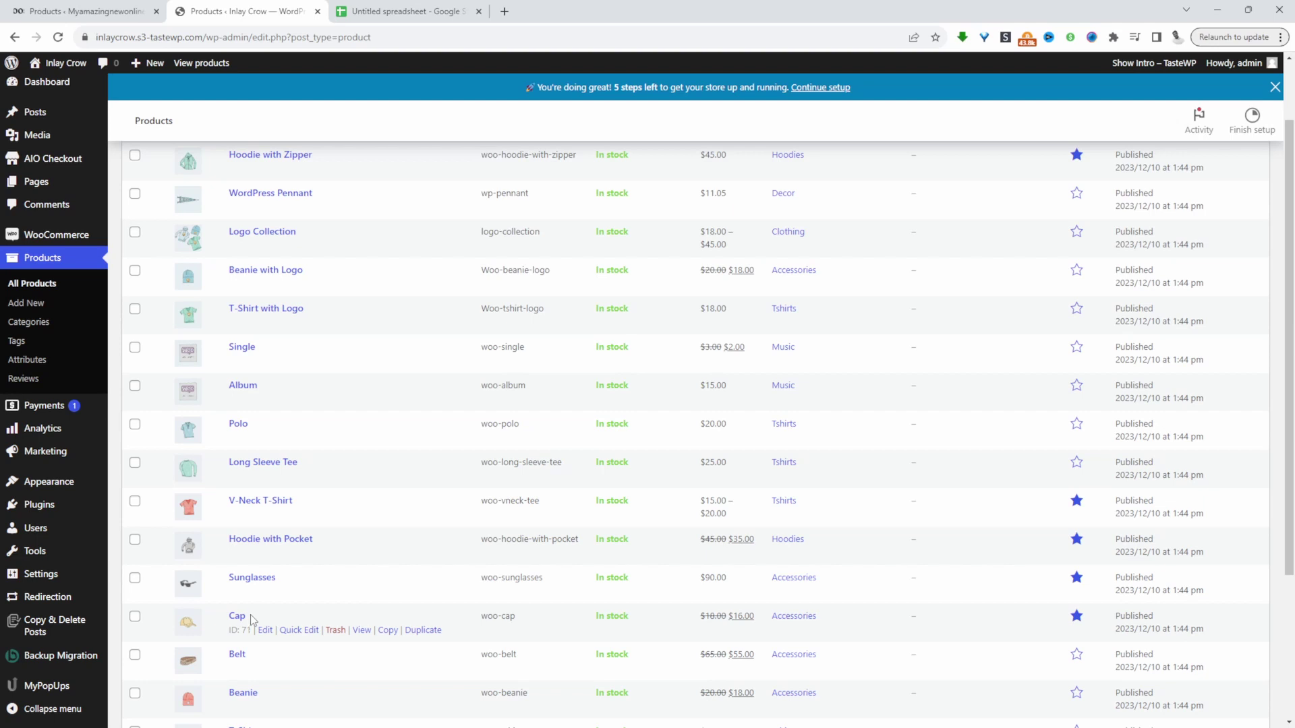
{"action": "left_click", "coordinate": [388, 515]}
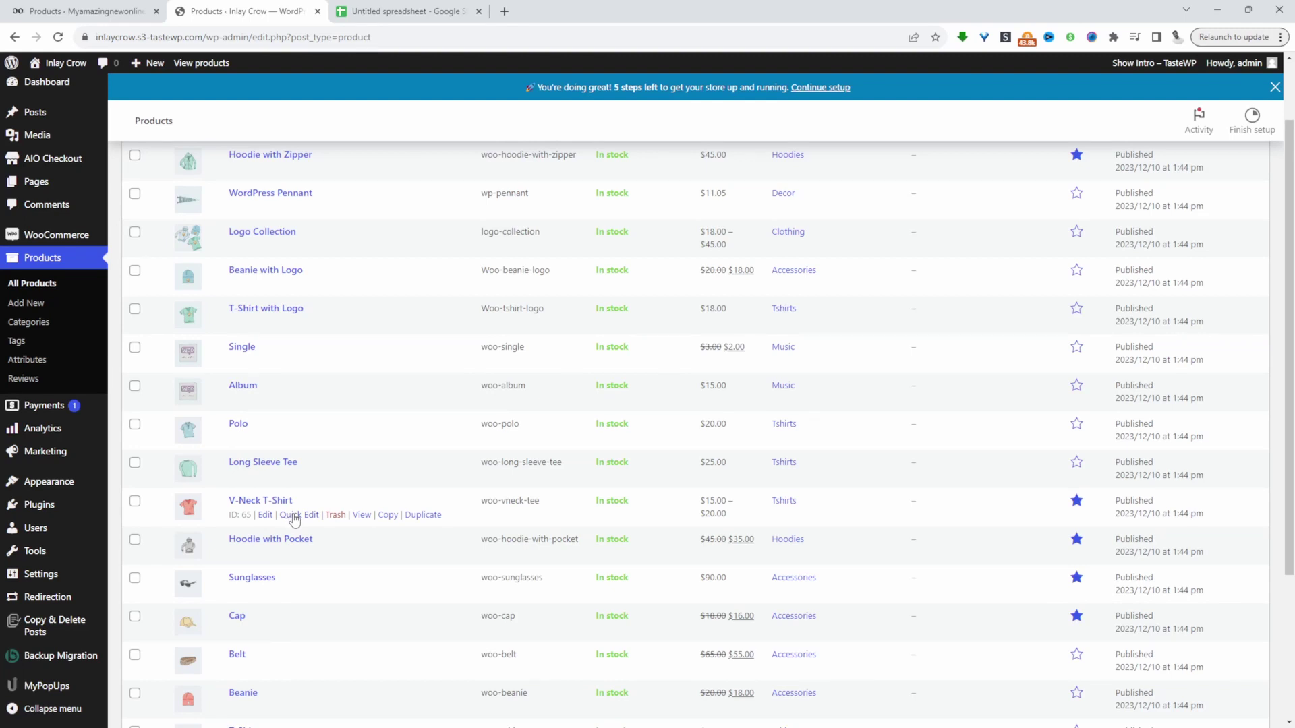
{"action": "scroll", "coordinate": [294, 518], "scroll_direction": "down", "scroll_amount": 1}
{"action": "scroll", "coordinate": [588, 524], "scroll_direction": "up", "scroll_amount": 3}
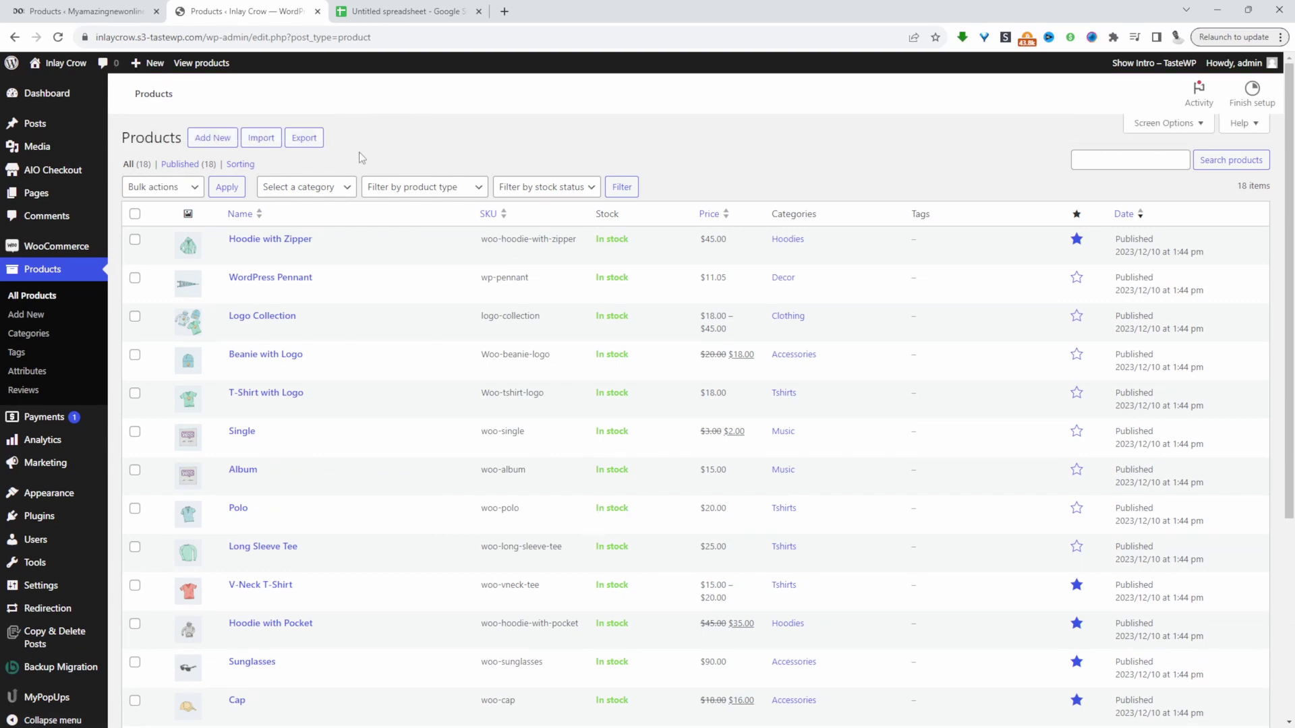
- Export all products with default settings to wc-product-export-10-12-2023-1702215950416.csv
{"action": "left_click", "coordinate": [303, 138]}
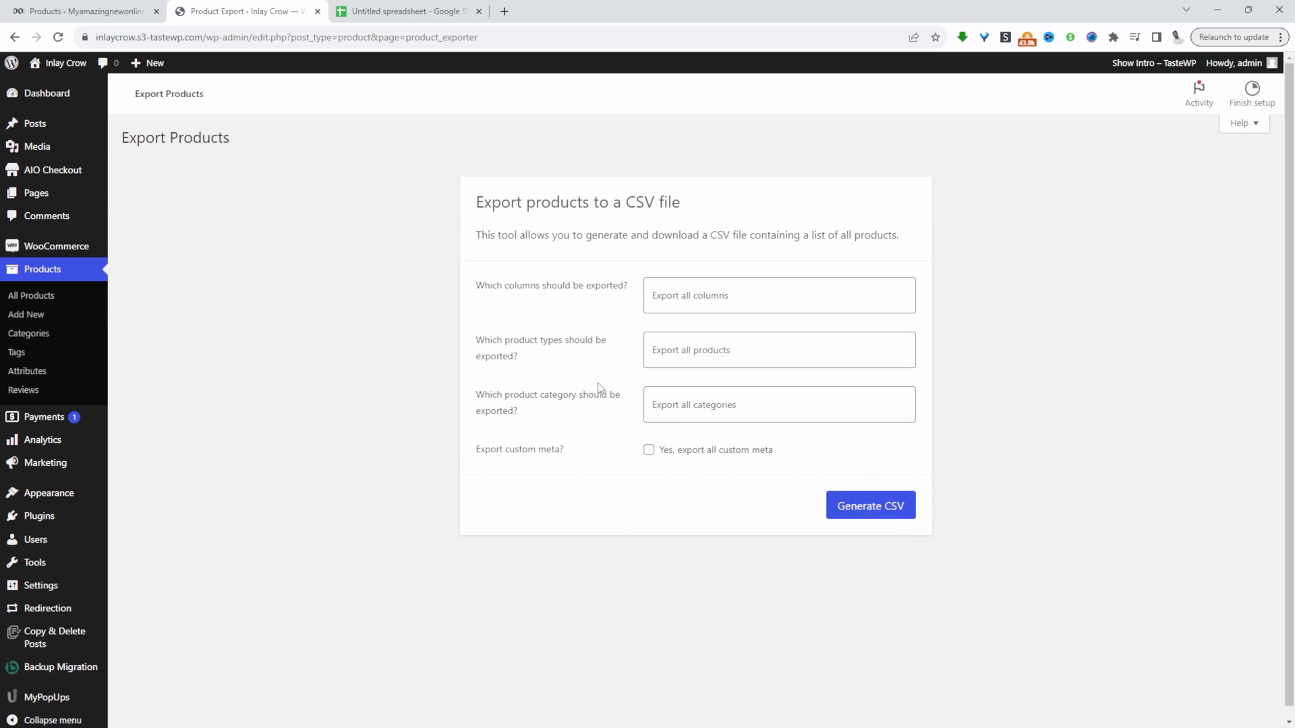
{"action": "left_click", "coordinate": [847, 501]}
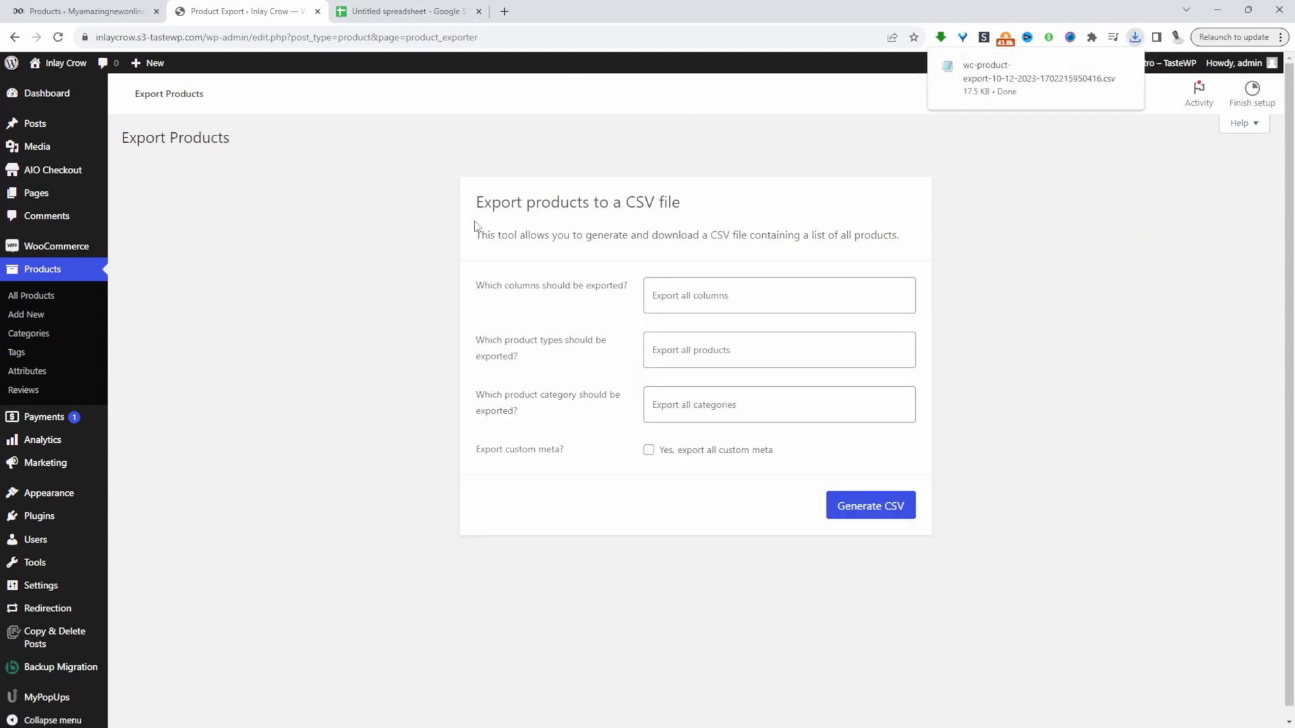
- Upload the wc-product-export CSV into the Untitled spreadsheet as a new sheet
{"action": "left_click", "coordinate": [383, 11]}
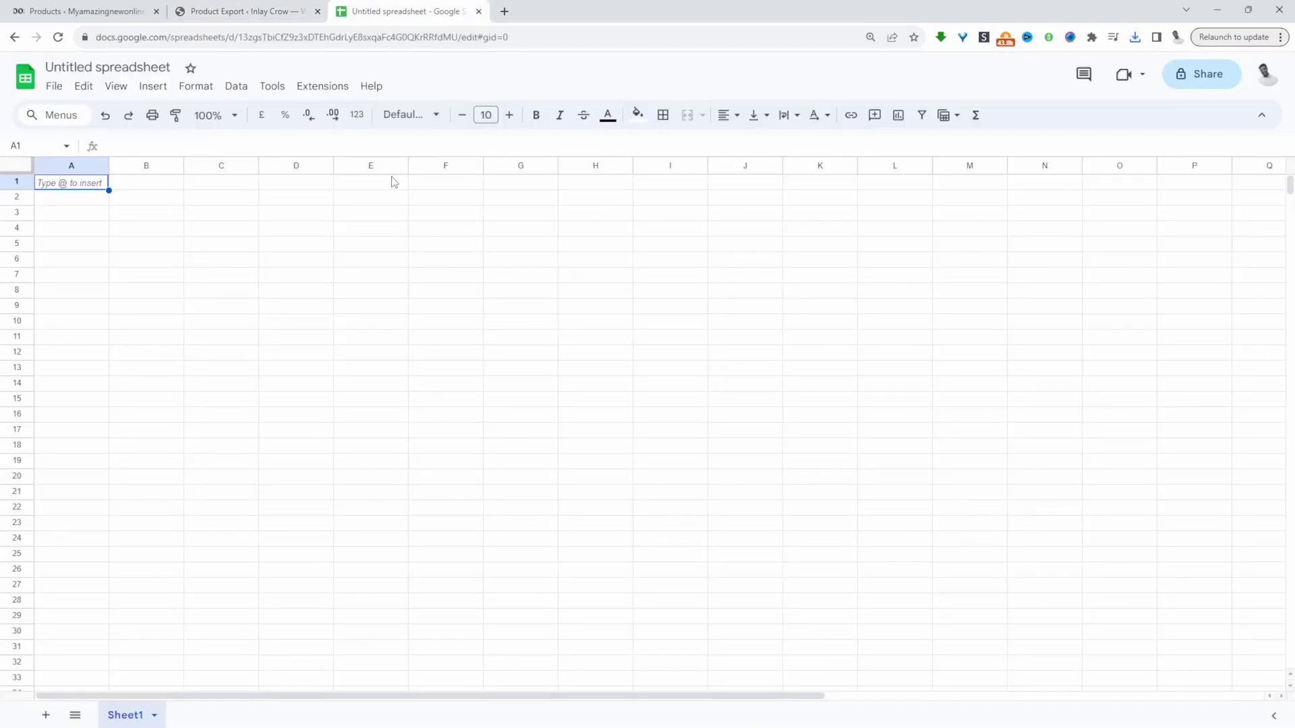
{"action": "left_click", "coordinate": [52, 93]}
{"action": "left_click", "coordinate": [459, 275]}
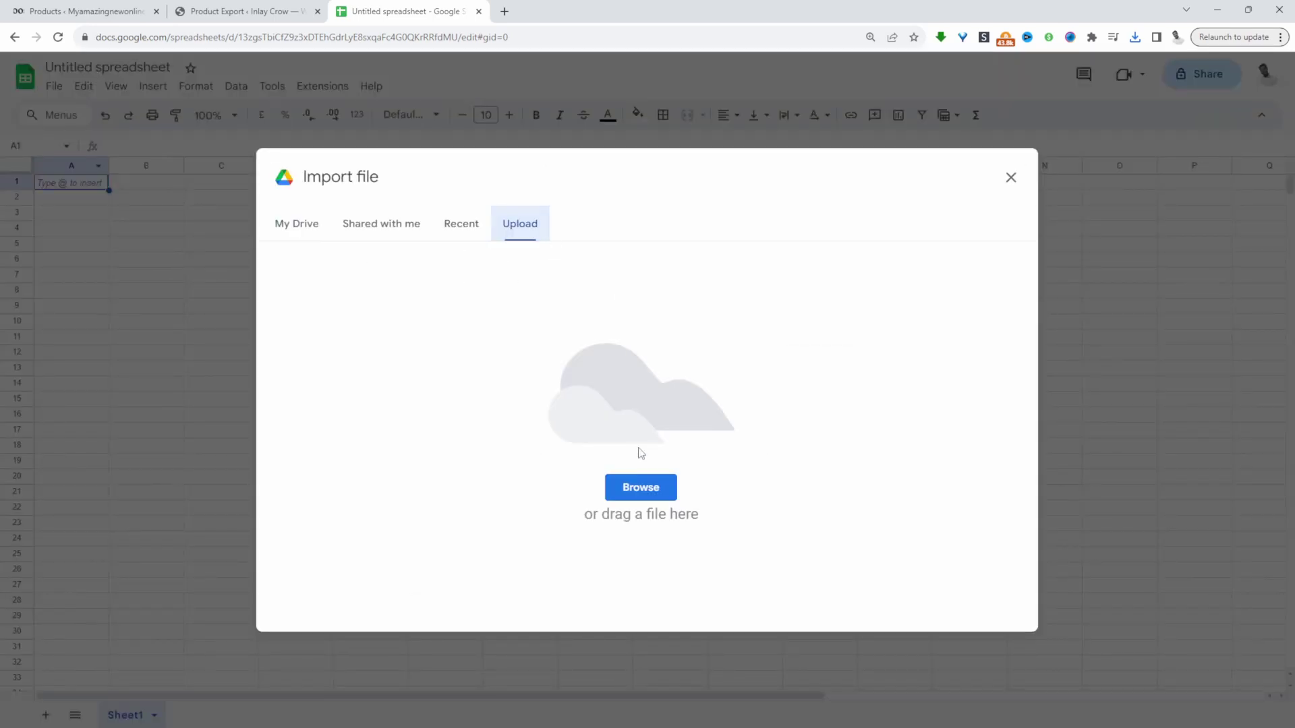
{"action": "left_click", "coordinate": [641, 487]}
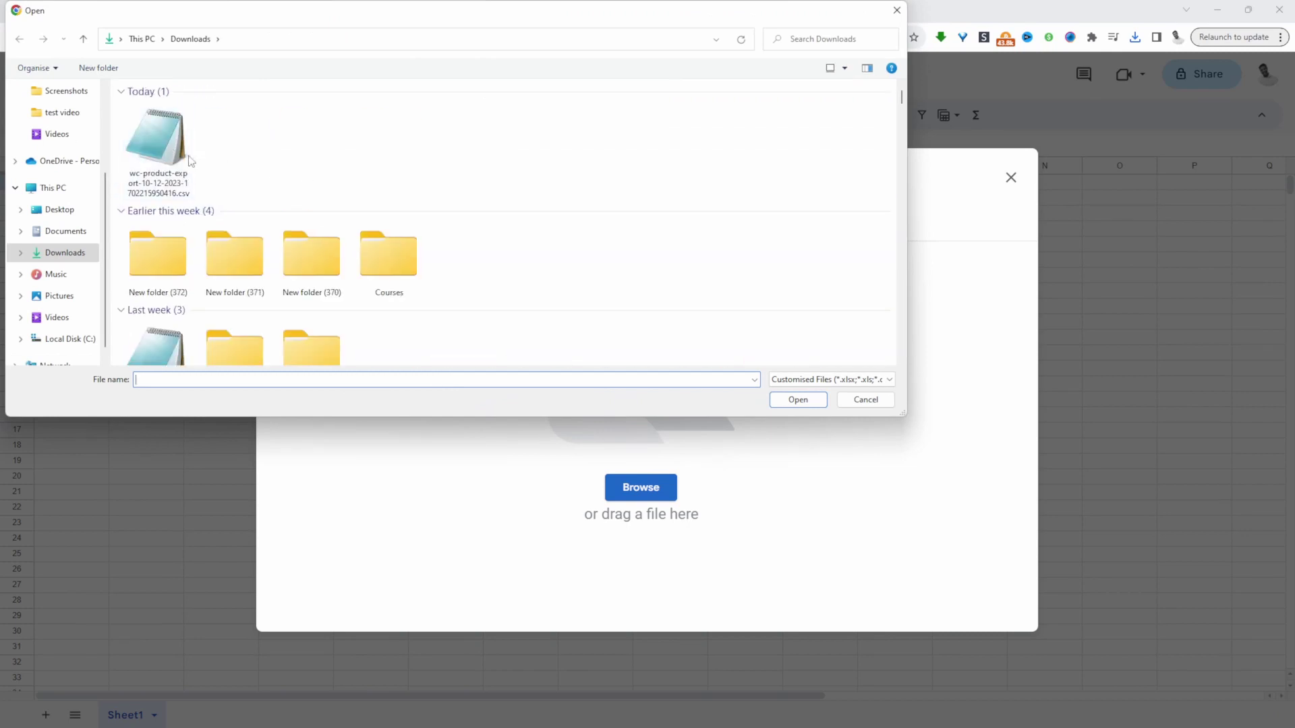
{"action": "left_click", "coordinate": [165, 153]}
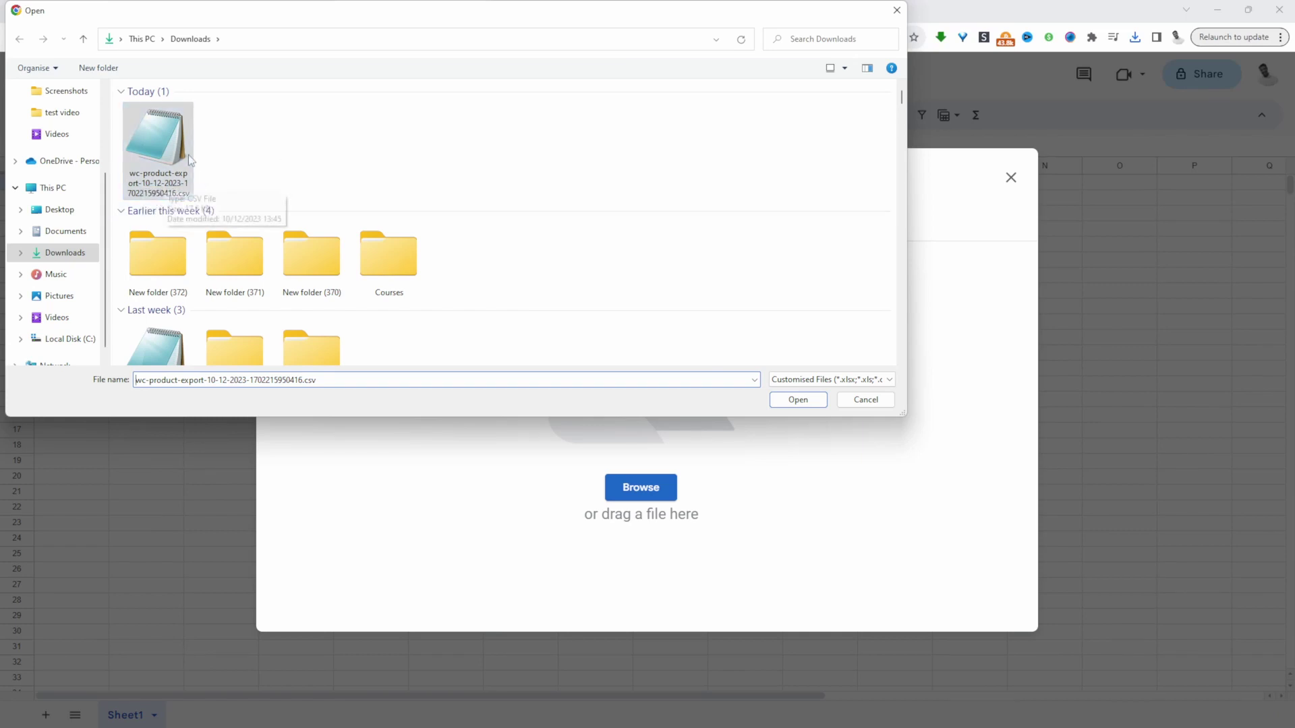
{"action": "double_click", "coordinate": [159, 190]}
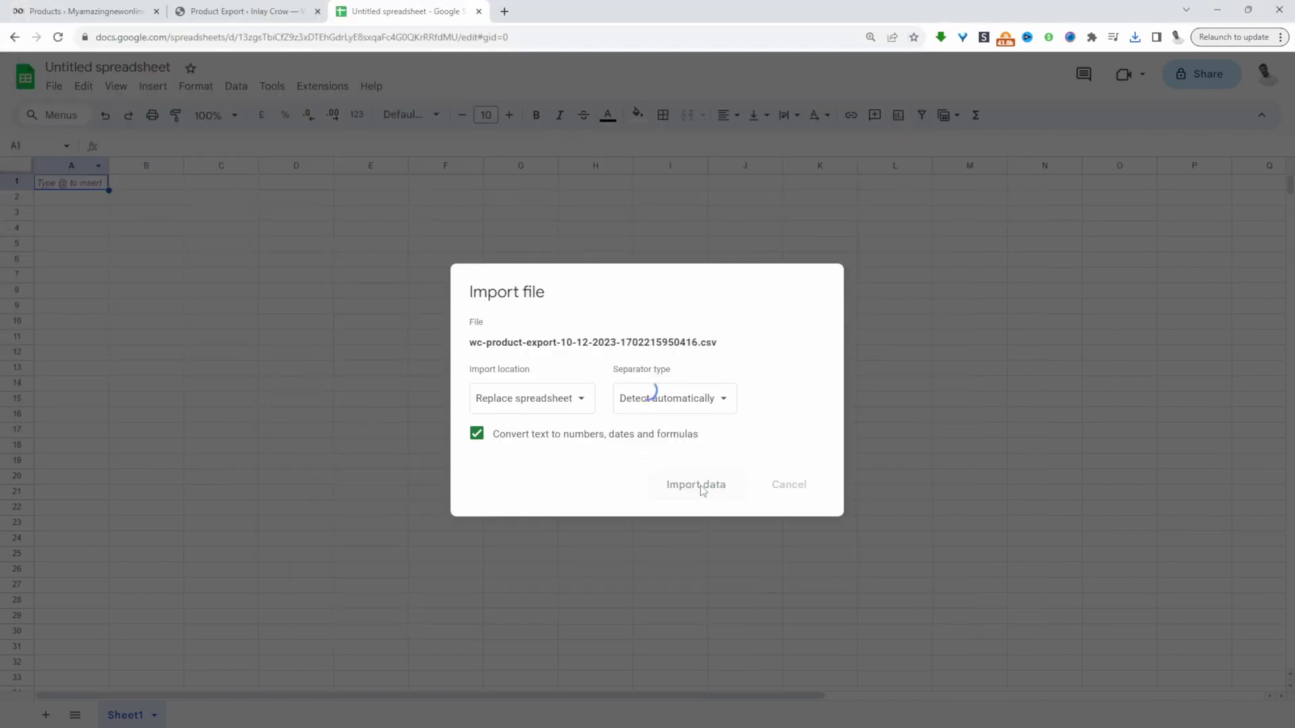
{"action": "left_click", "coordinate": [700, 484]}
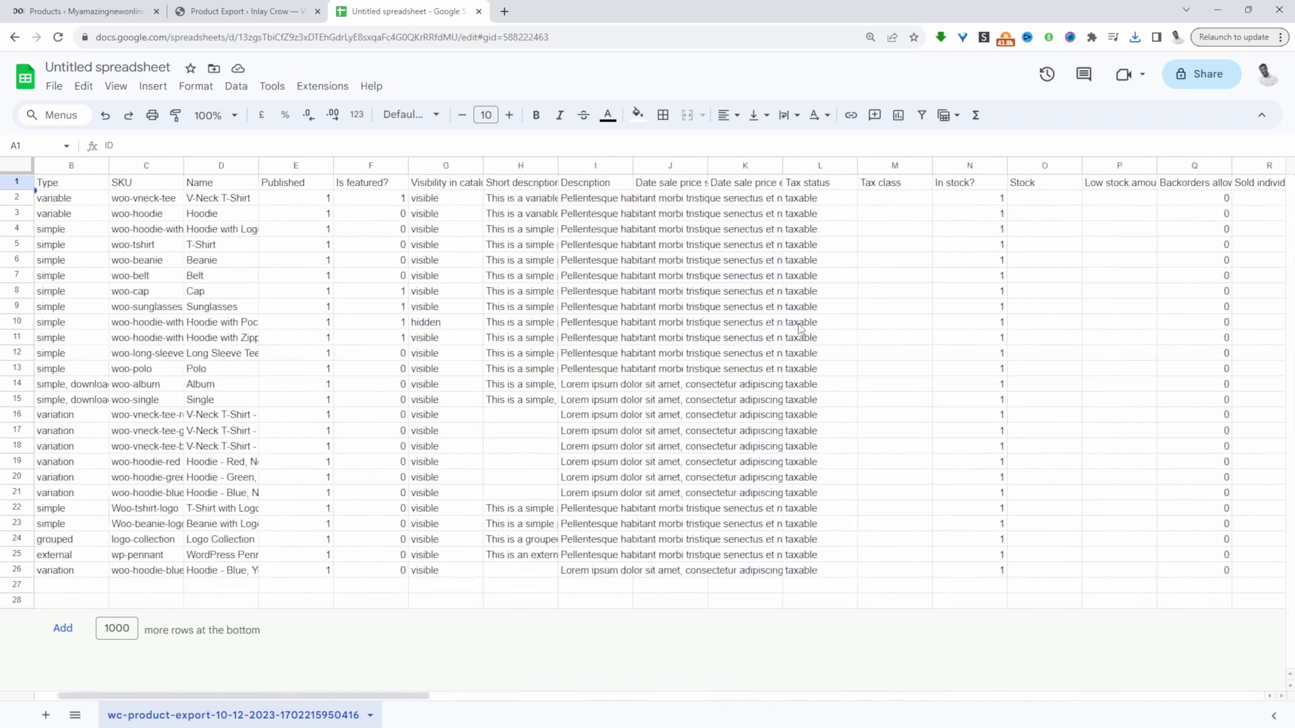
{"action": "left_click", "coordinate": [64, 199]}
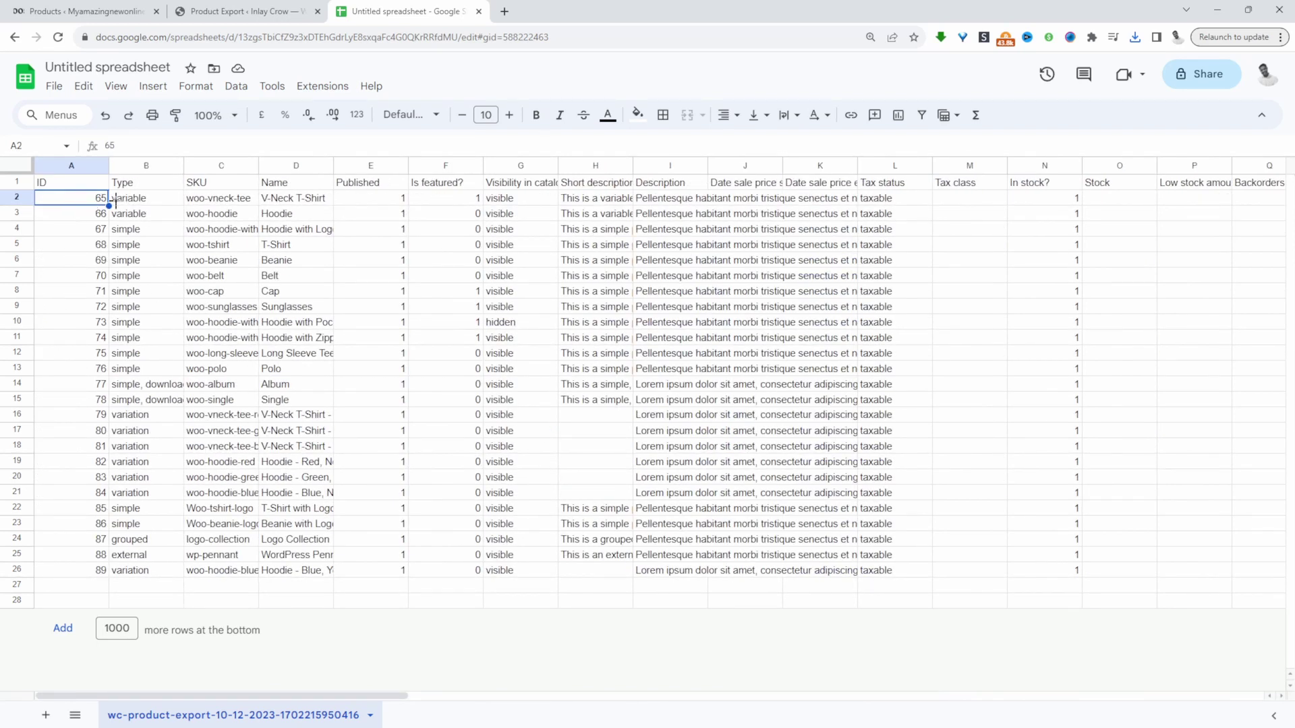
{"action": "left_click", "coordinate": [127, 202]}
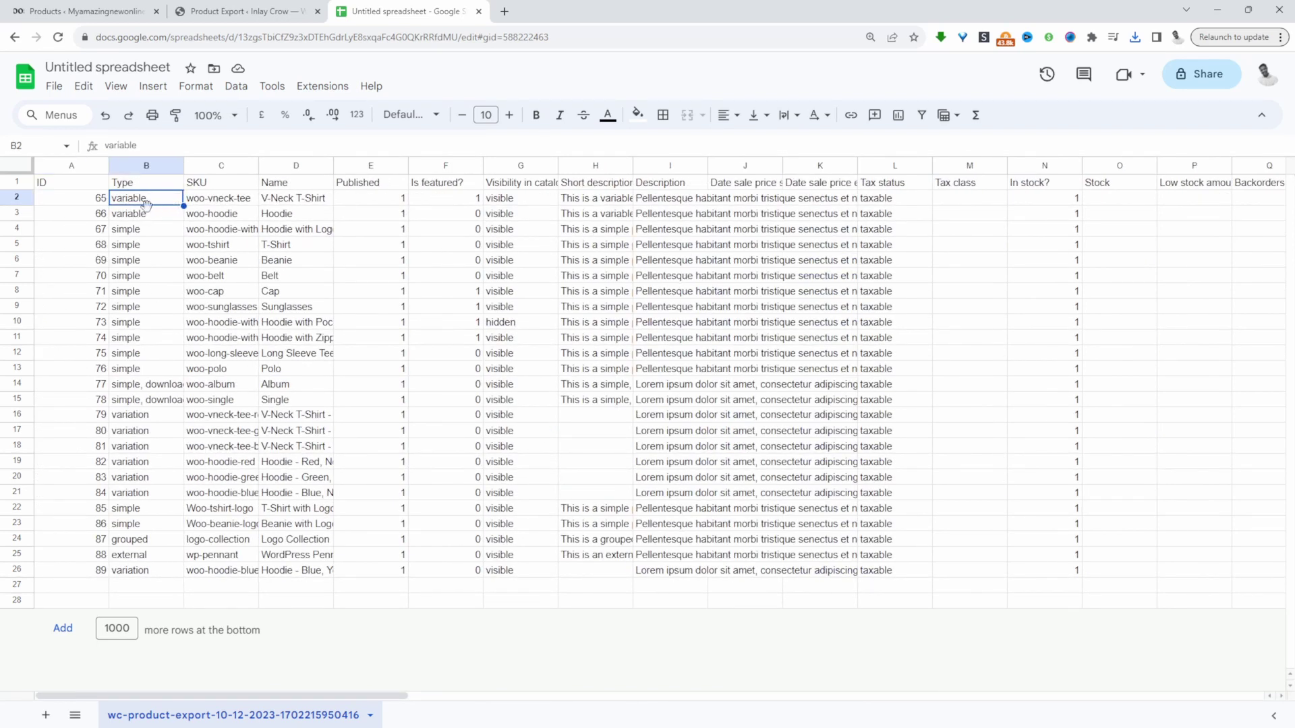
{"action": "left_click", "coordinate": [155, 261]}
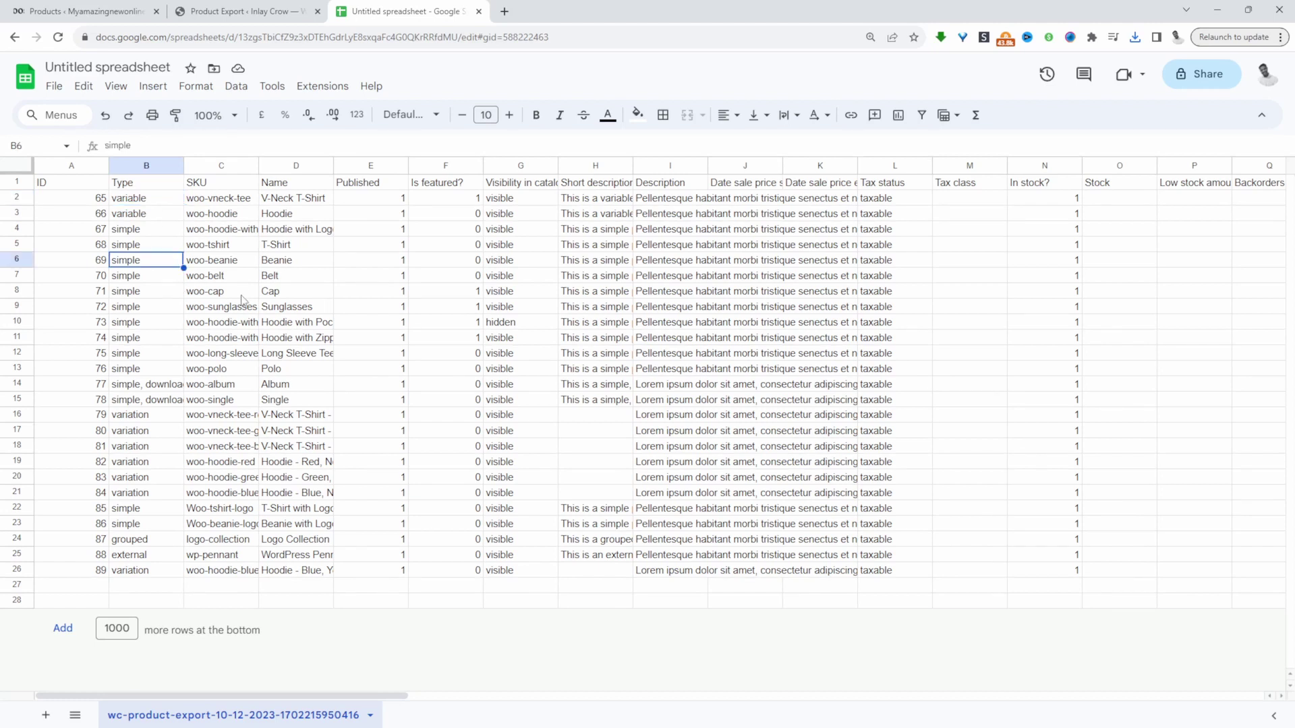
{"action": "left_click", "coordinate": [222, 202]}
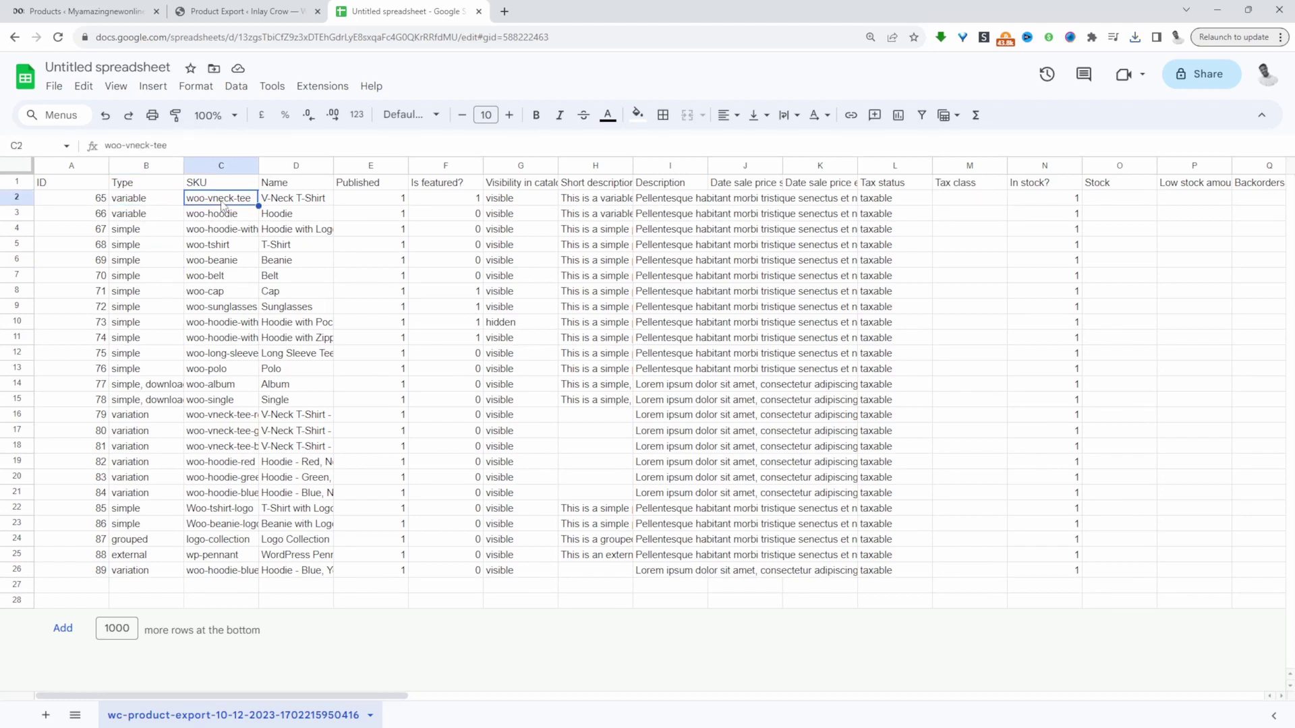
{"action": "left_click", "coordinate": [296, 202]}
{"action": "left_click", "coordinate": [381, 202]}
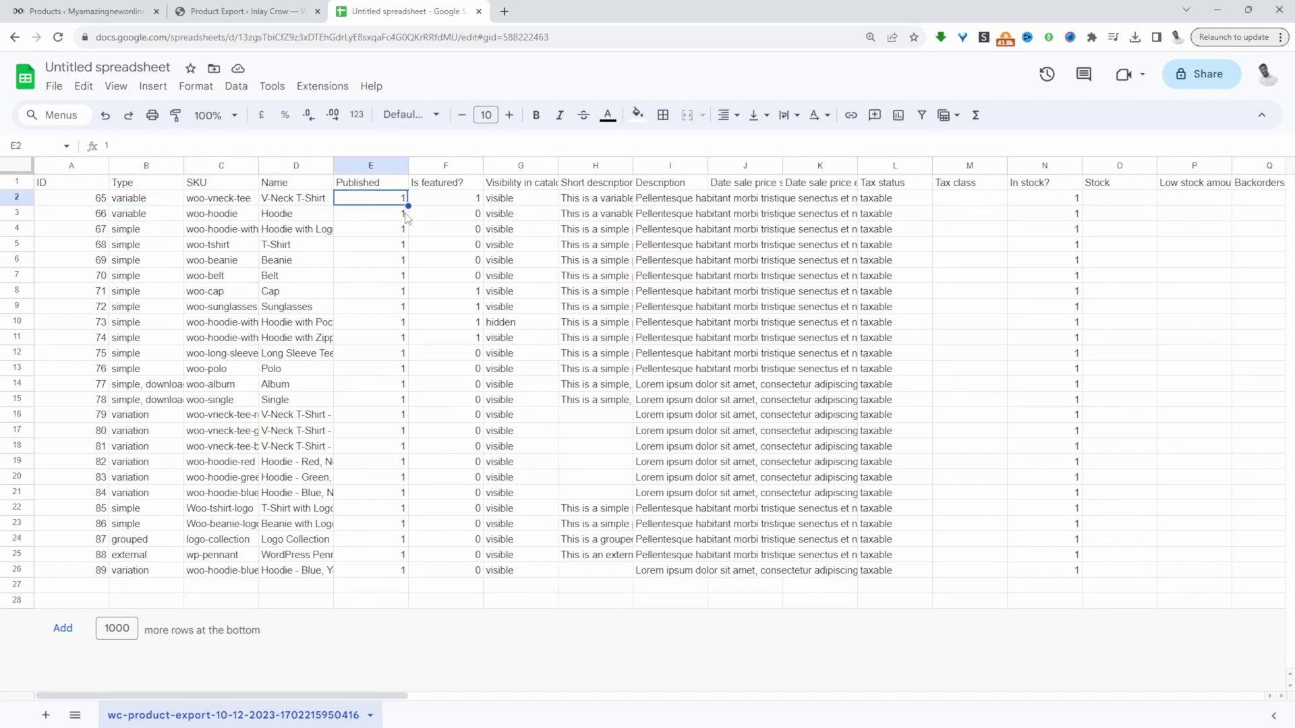
{"action": "left_click", "coordinate": [600, 203]}
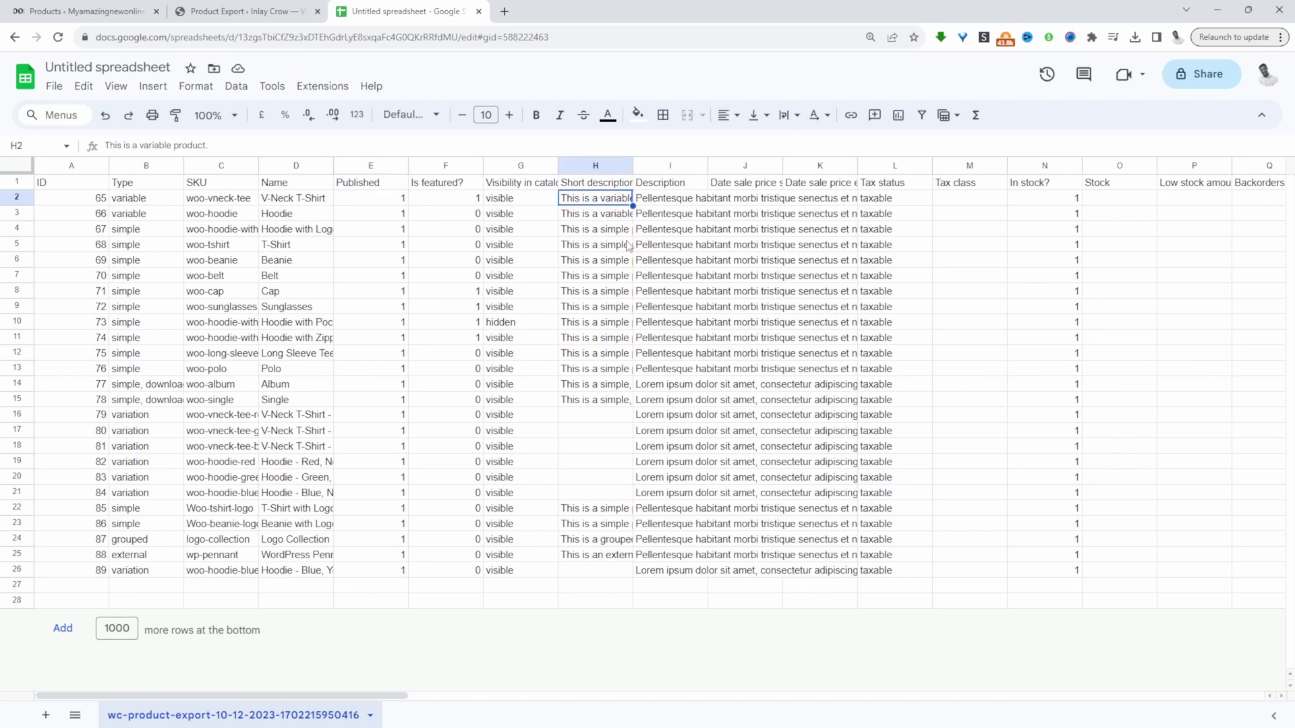
{"action": "left_click", "coordinate": [667, 203]}
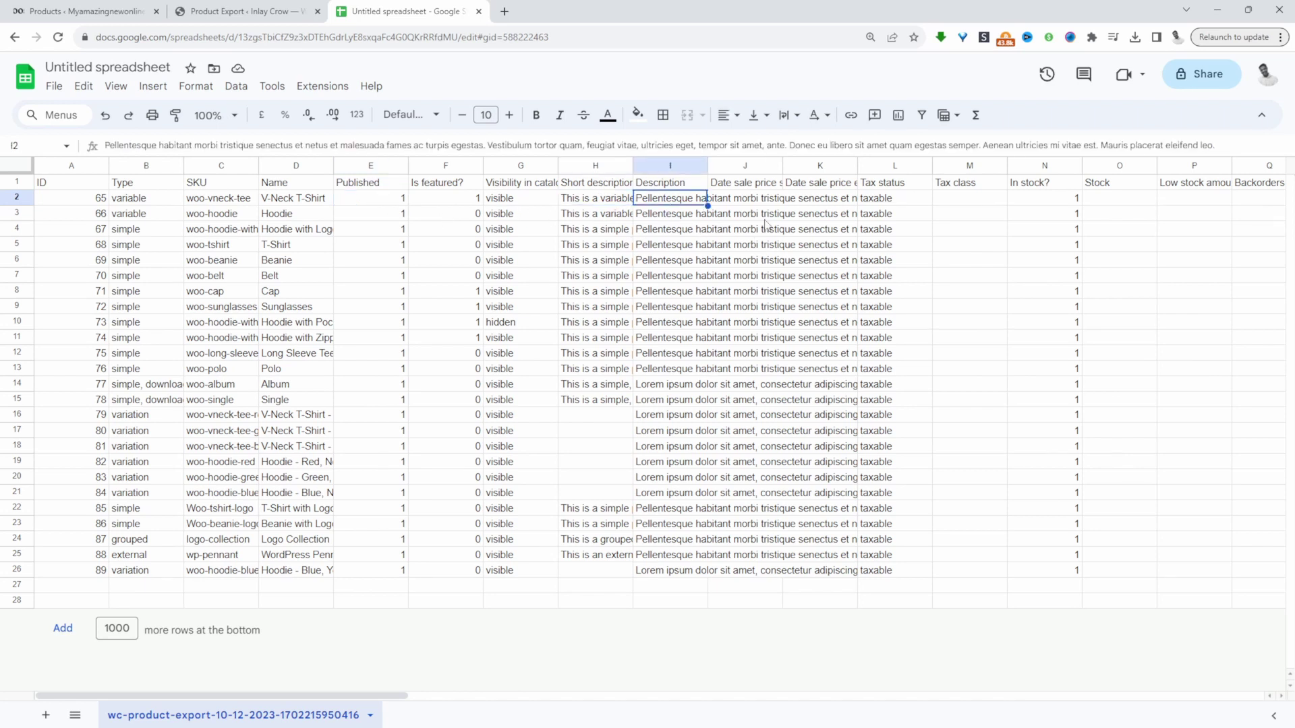
{"action": "key", "text": "Right"}
{"action": "key", "text": "Right"}
{"action": "key", "text": "Right"}
{"action": "scroll", "coordinate": [741, 214], "scroll_direction": "right", "scroll_amount": 5}
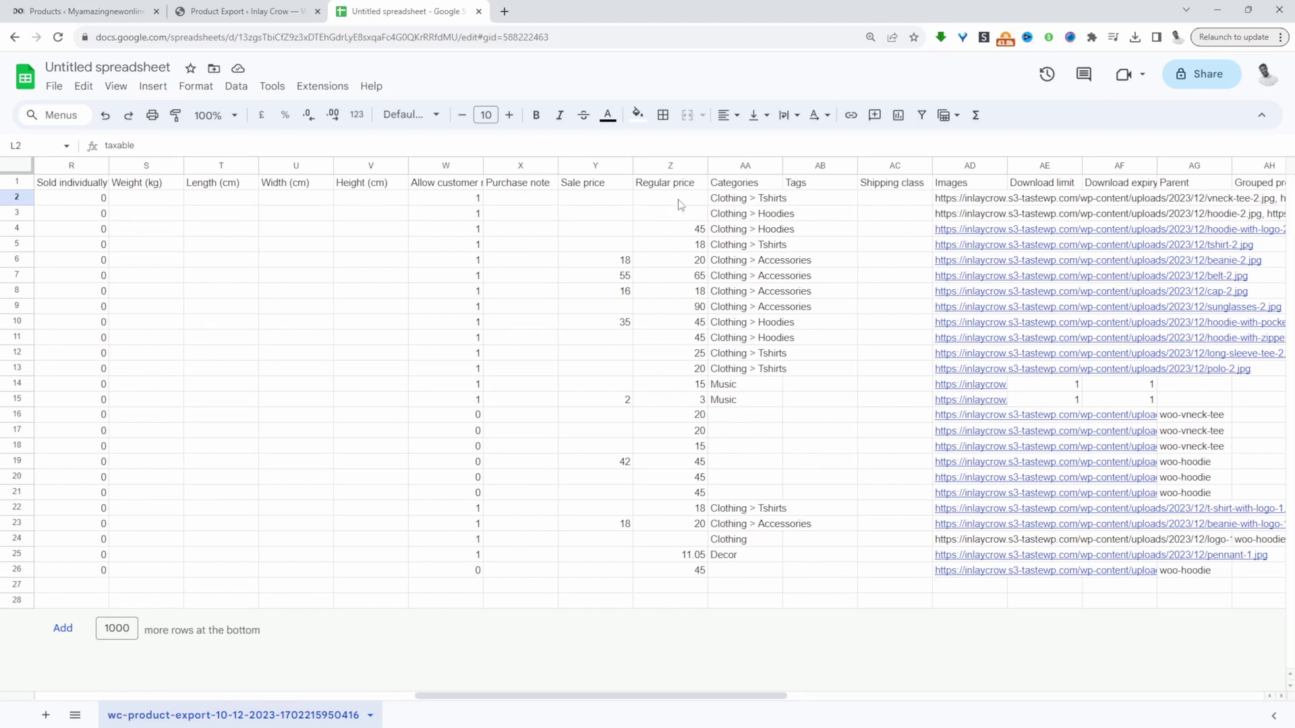
{"action": "left_click", "coordinate": [691, 236]}
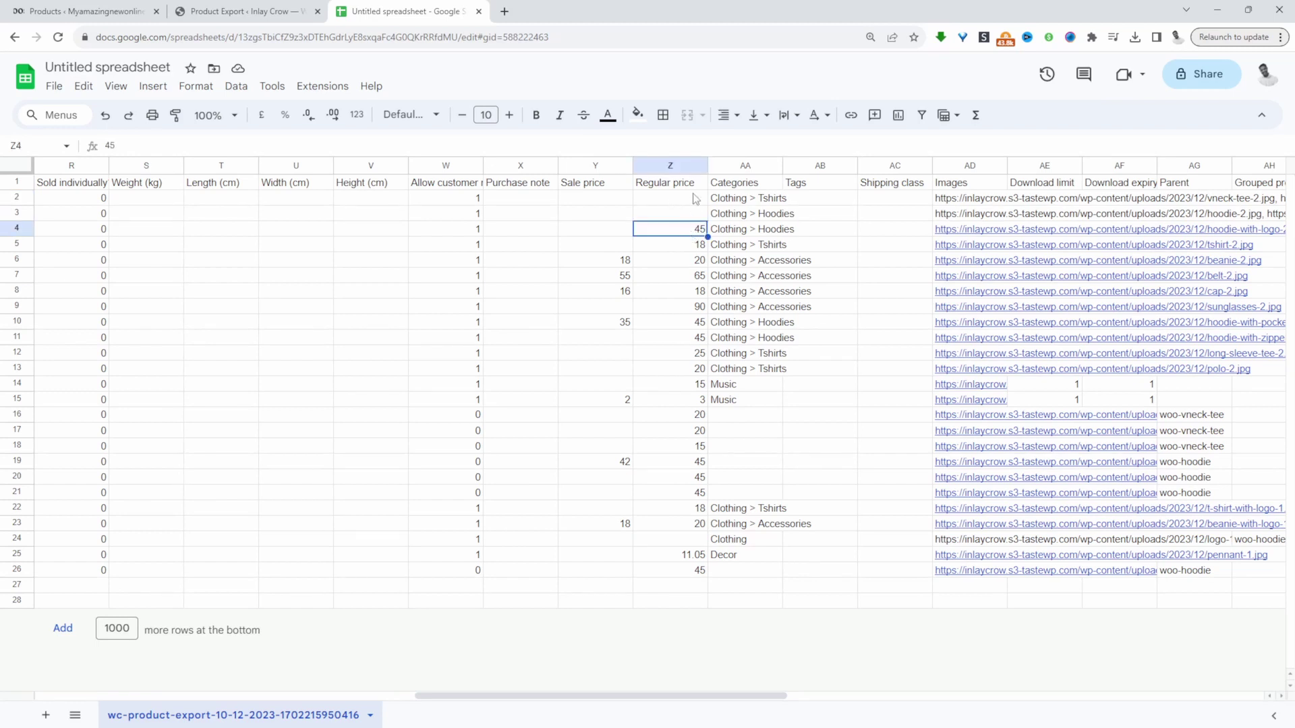
{"action": "left_click", "coordinate": [740, 216]}
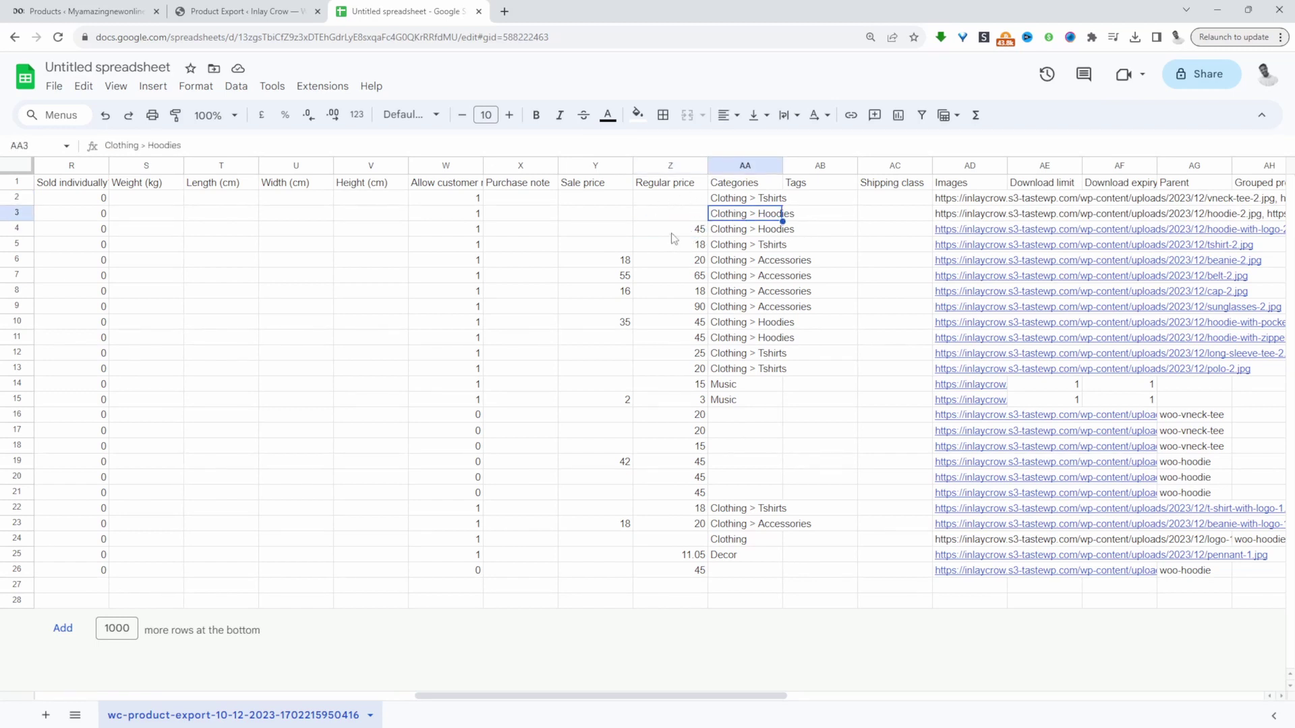
{"action": "left_click", "coordinate": [807, 203]}
{"action": "scroll", "coordinate": [1022, 278], "scroll_direction": "right", "scroll_amount": 2}
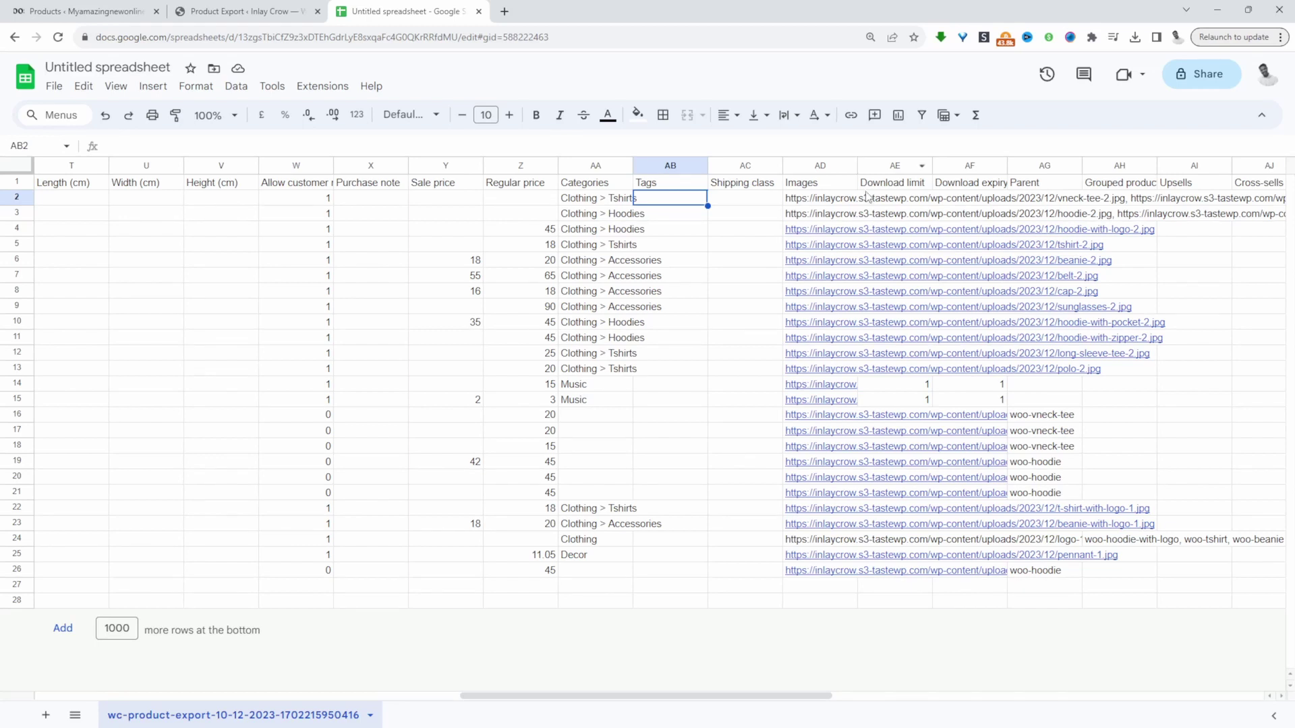
{"action": "left_click", "coordinate": [818, 204]}
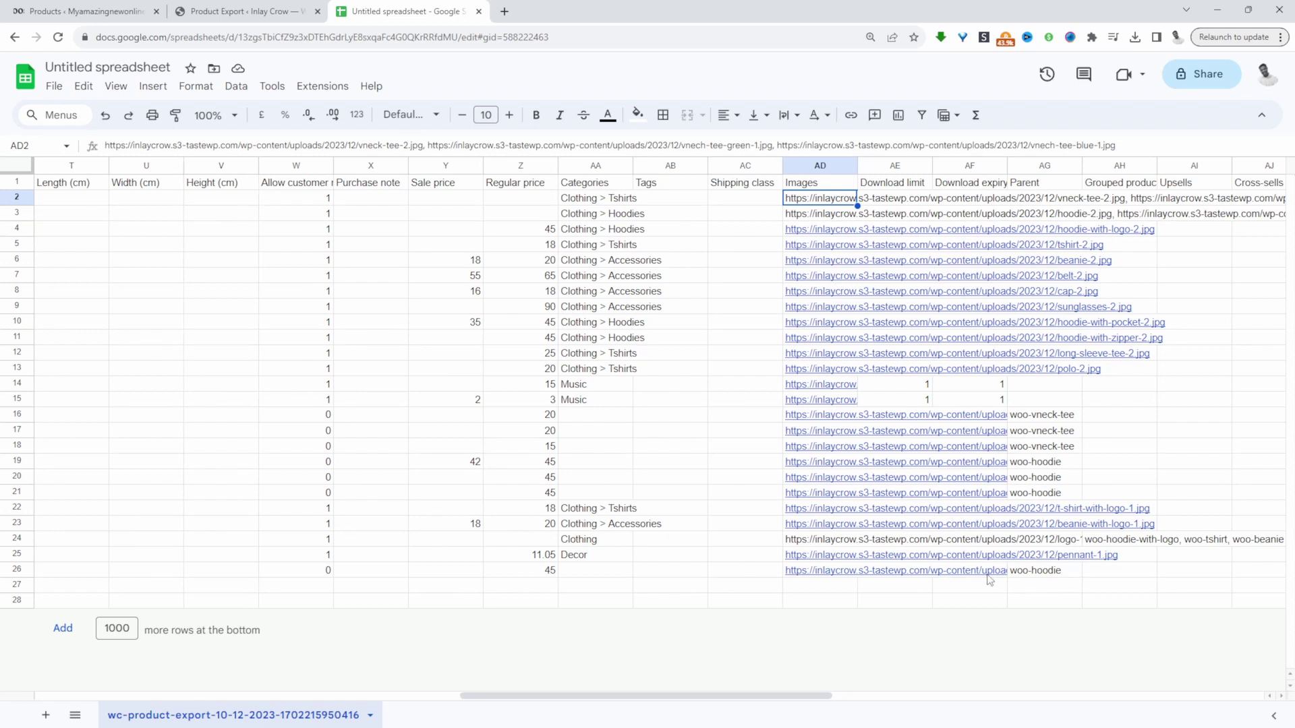
{"action": "scroll", "coordinate": [971, 330], "scroll_direction": "right", "scroll_amount": 10}
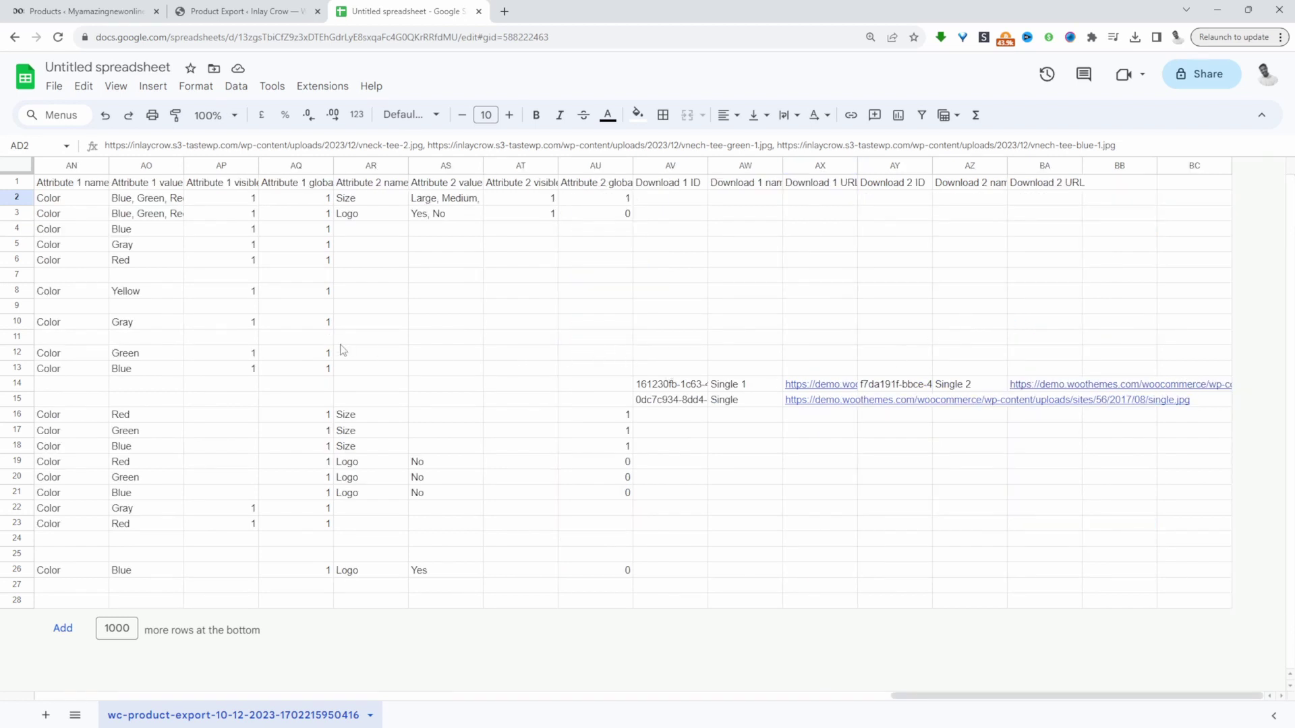
{"action": "scroll", "coordinate": [343, 349], "scroll_direction": "left", "scroll_amount": 20}
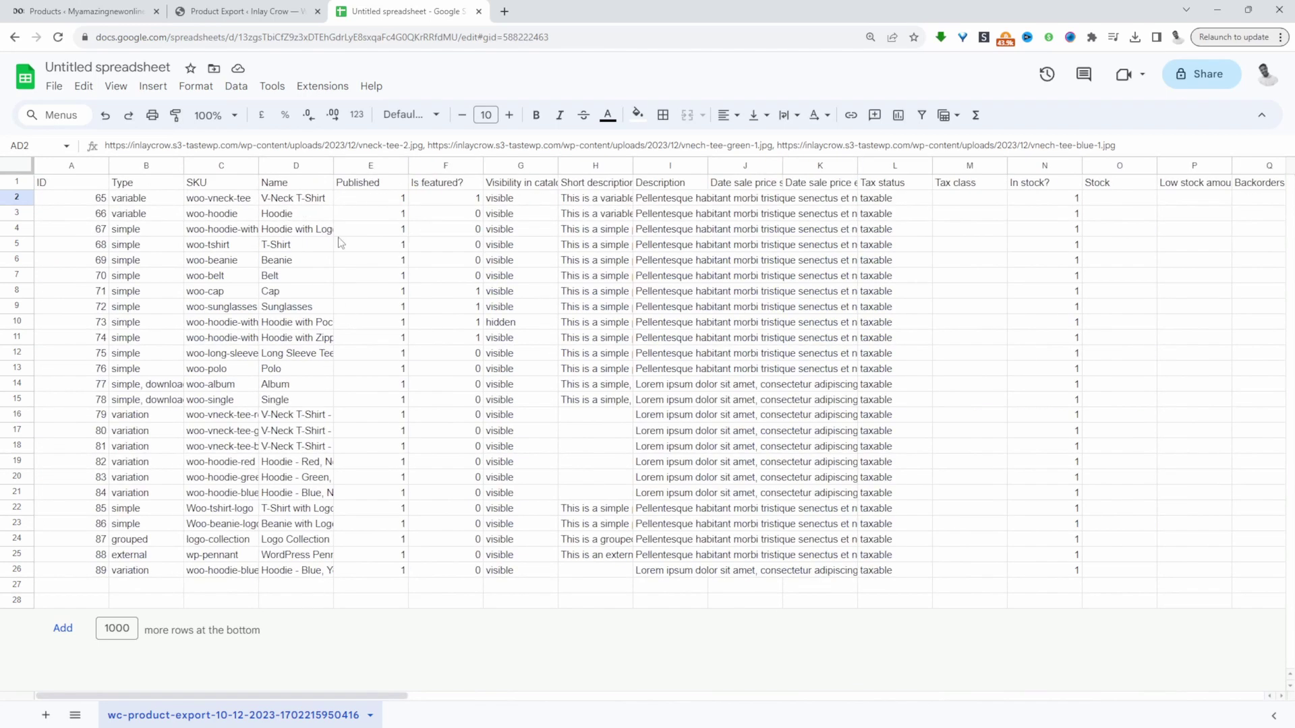
- Rename the V-Neck T-Shirt row's product to 'Test V-Neck T-Shirt'
{"action": "left_click", "coordinate": [265, 200]}
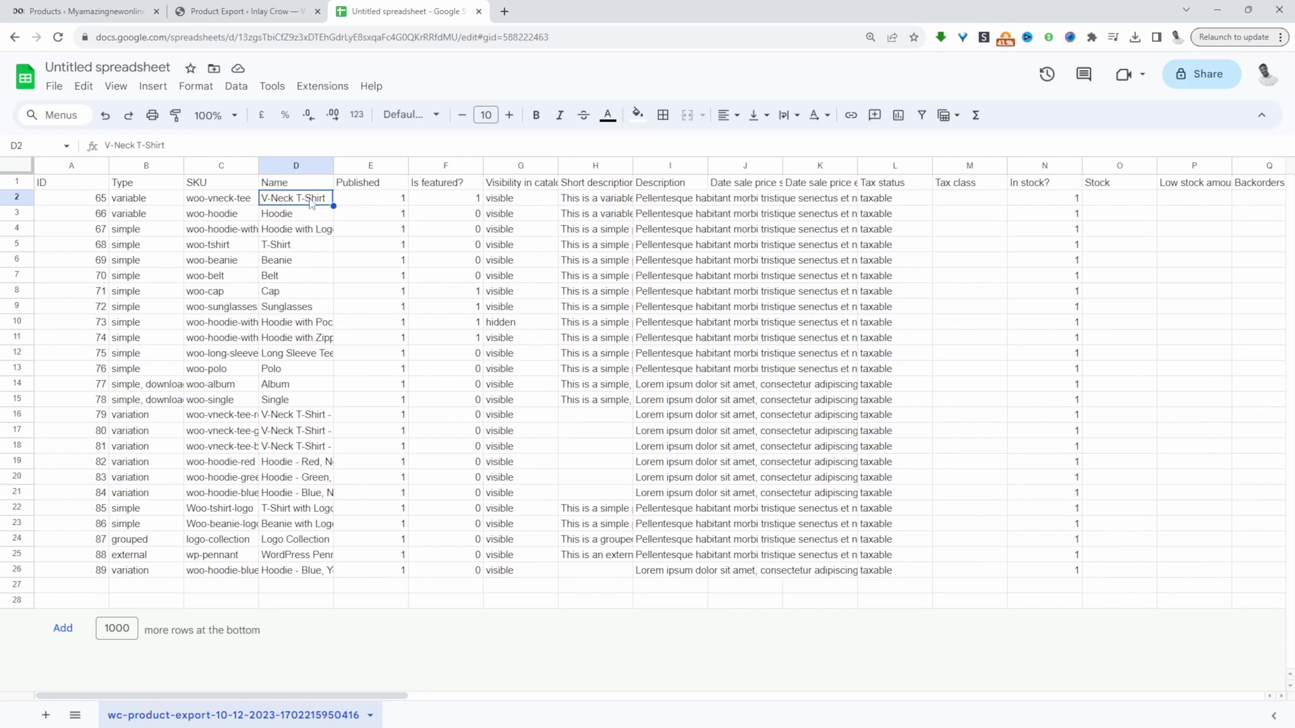
{"action": "double_click", "coordinate": [299, 199]}
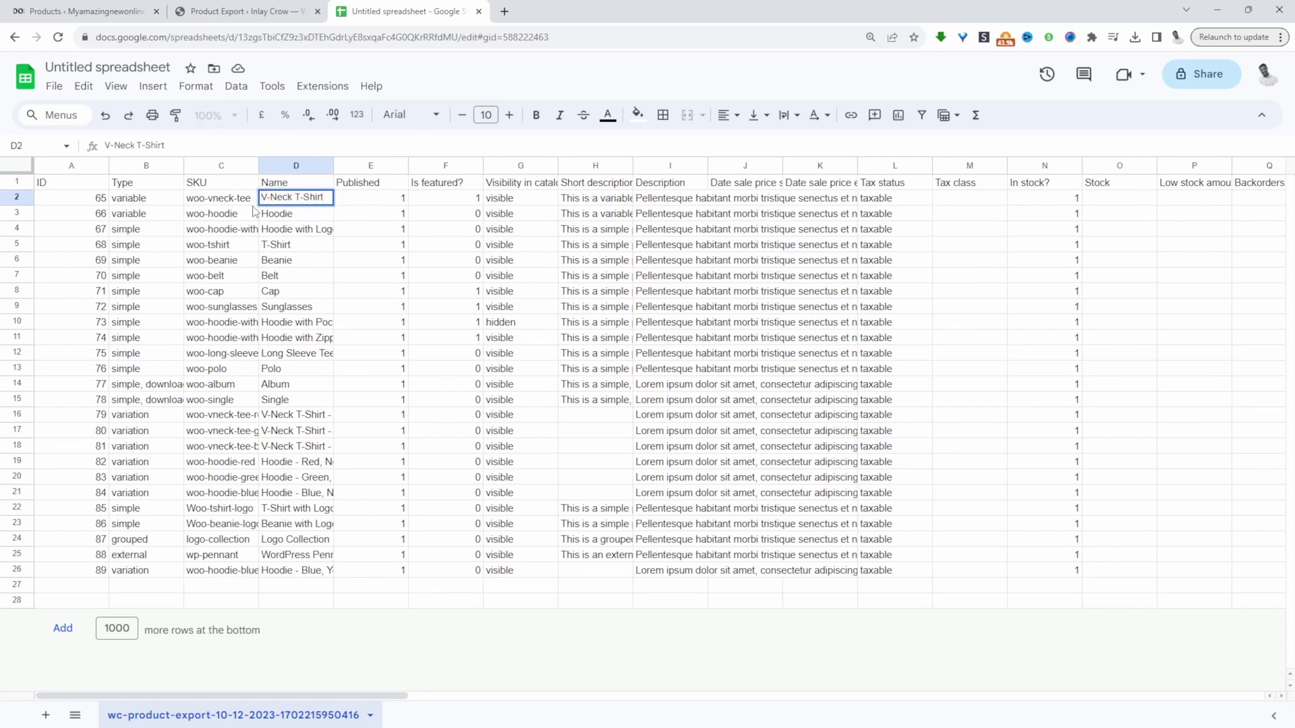
{"action": "type", "text": "Test"}
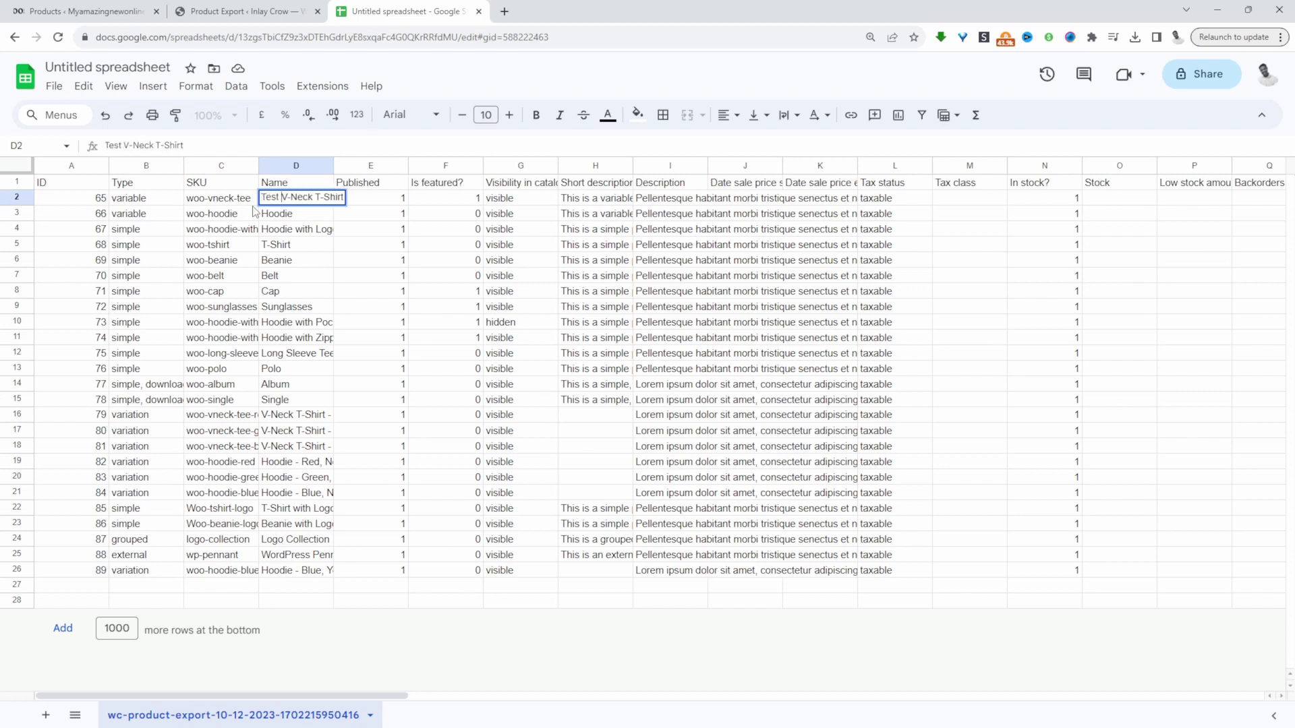
{"action": "left_click", "coordinate": [221, 202]}
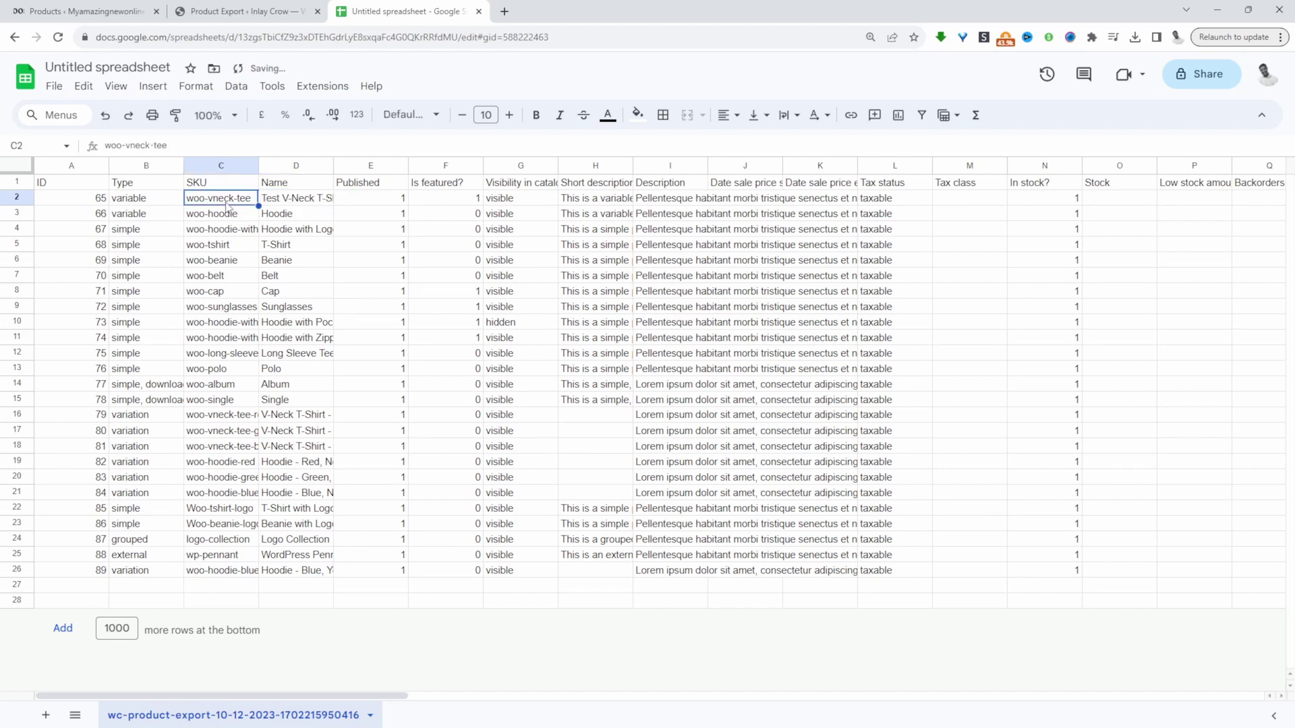
- Give the row SKU 99999, category Clothing > Accessories, and edited colour values
{"action": "key", "text": "shift+space"}
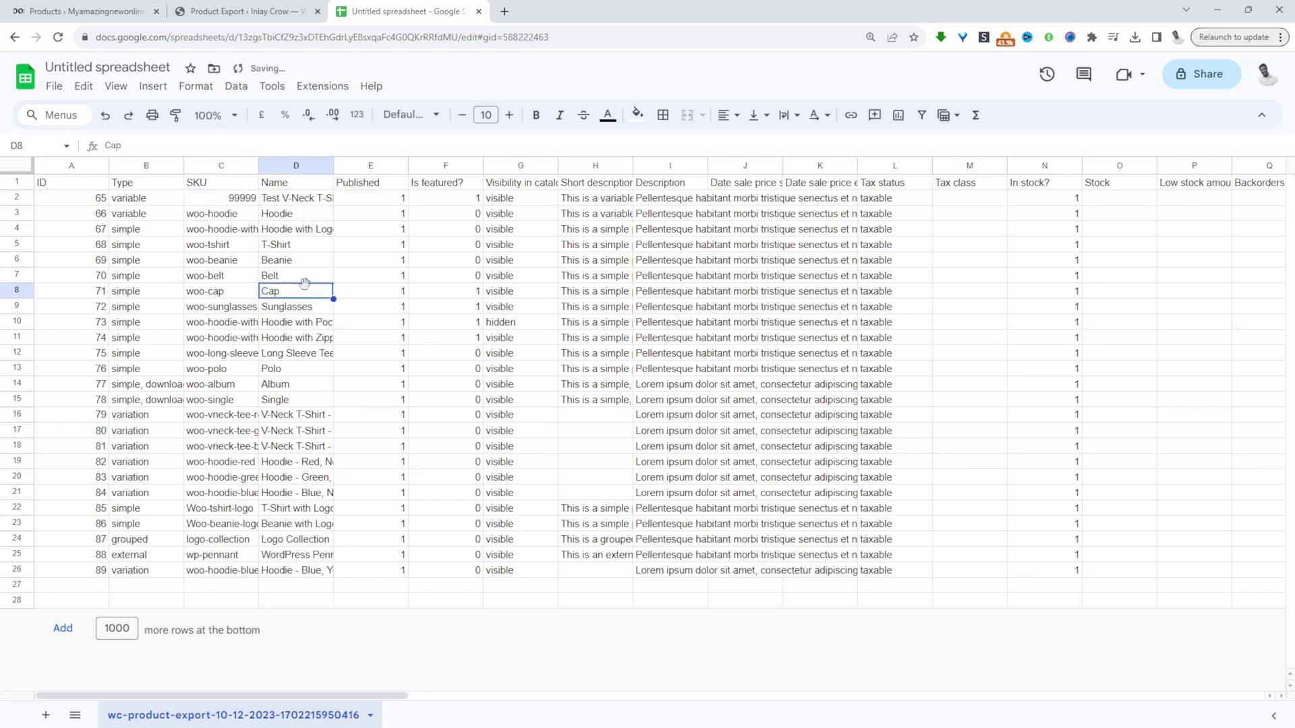
{"action": "scroll", "coordinate": [222, 201], "scroll_direction": "right", "scroll_amount": 15}
{"action": "left_click", "coordinate": [204, 270]}
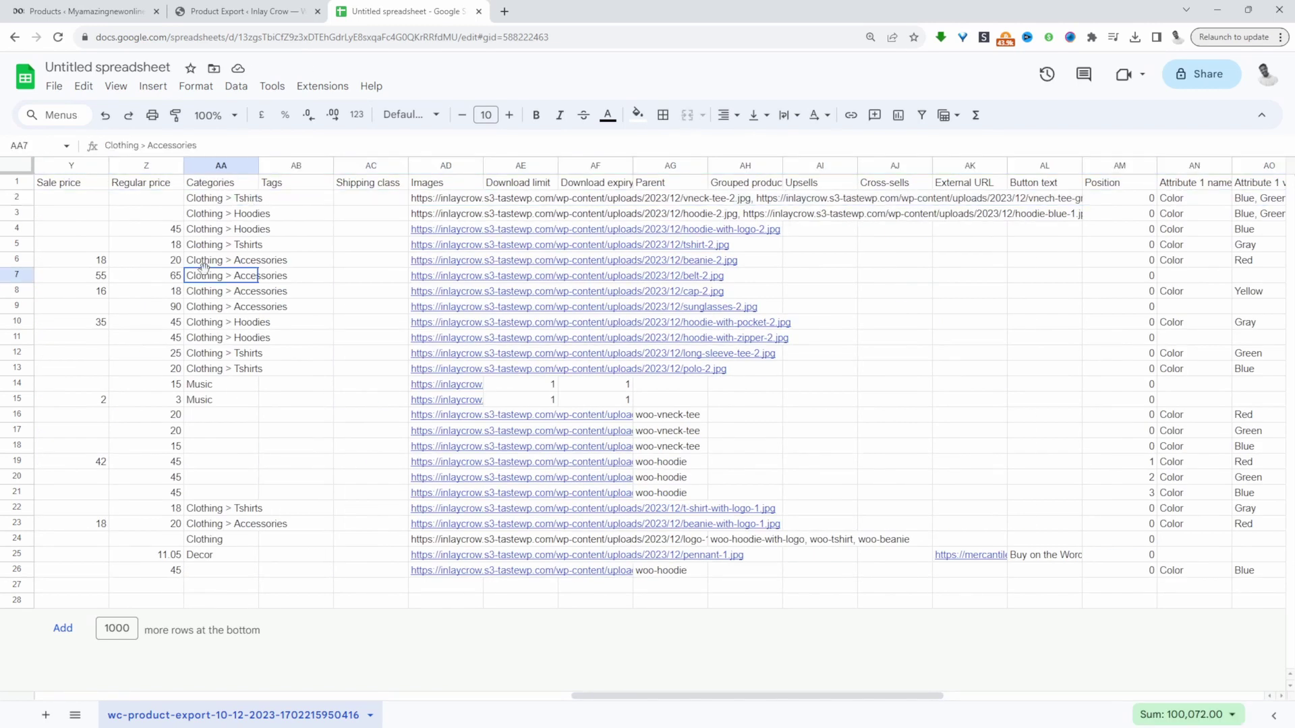
{"action": "left_click", "coordinate": [223, 198]}
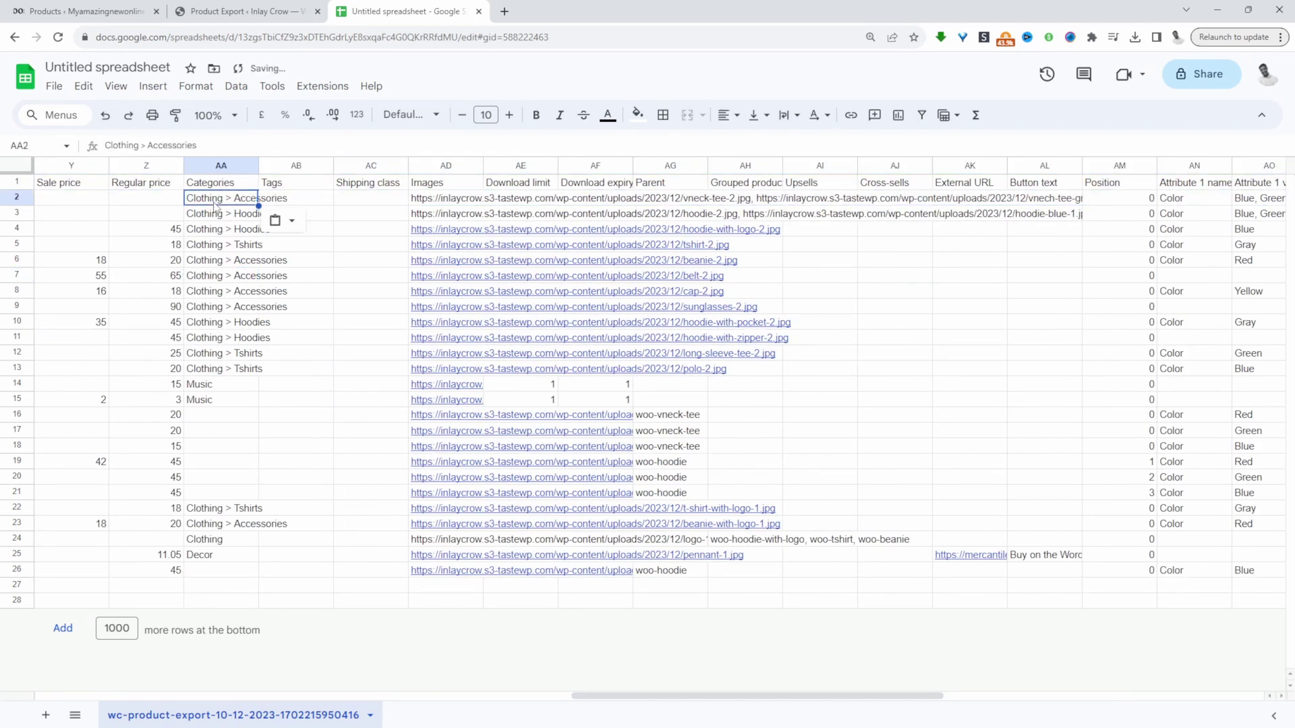
{"action": "key", "text": "ctrl+z"}
{"action": "left_click", "coordinate": [188, 145]}
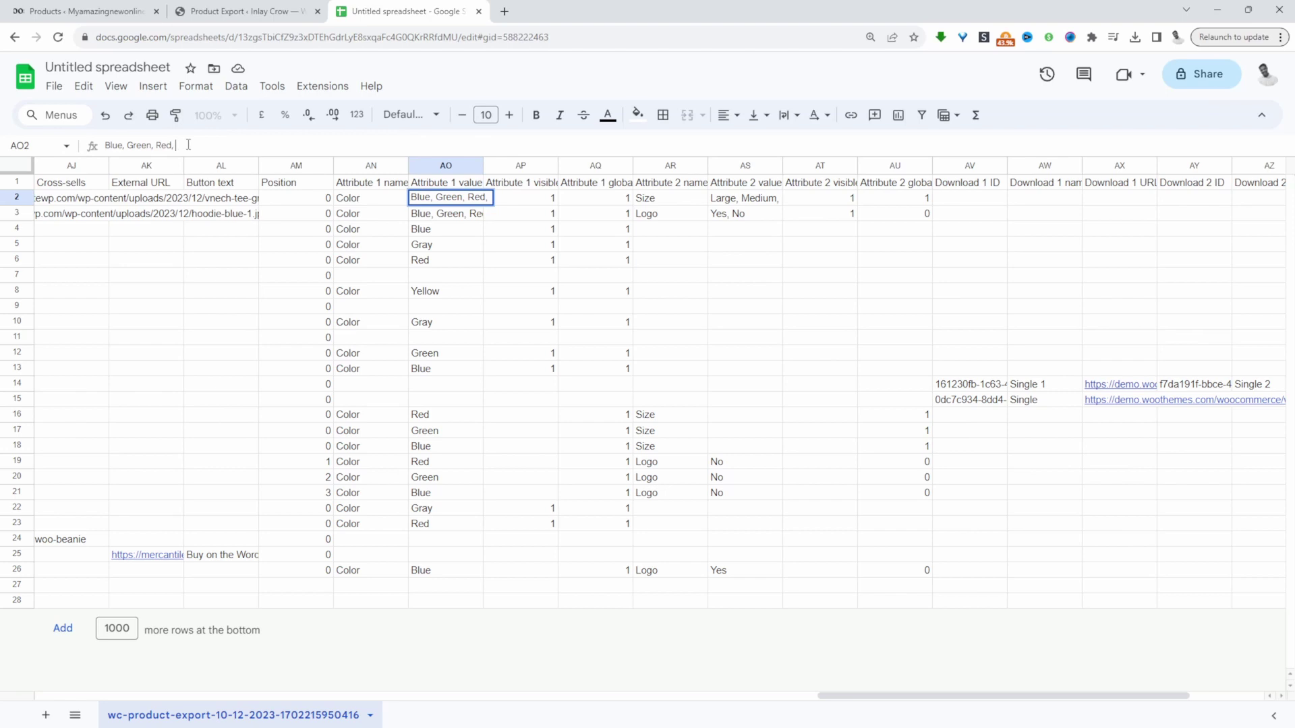
{"action": "left_click", "coordinate": [671, 260]}
{"action": "scroll", "coordinate": [610, 251], "scroll_direction": "right", "scroll_amount": 2}
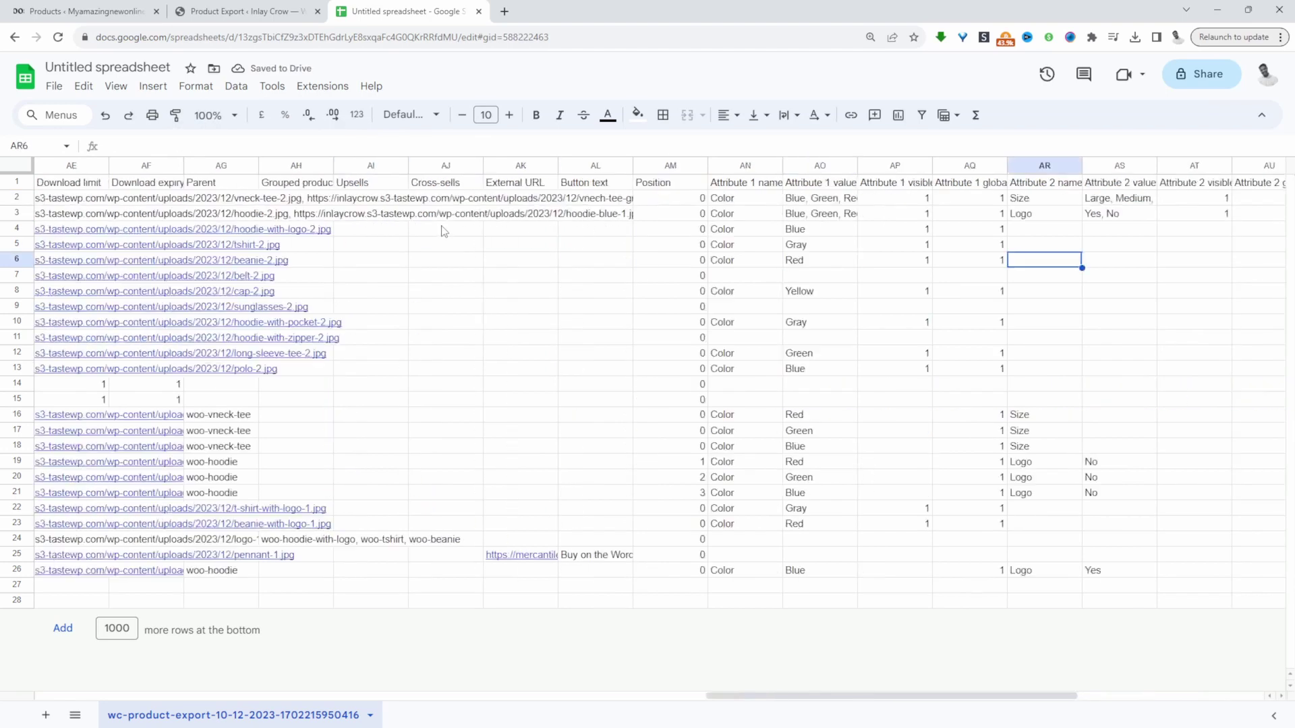
{"action": "scroll", "coordinate": [443, 231], "scroll_direction": "left", "scroll_amount": 5}
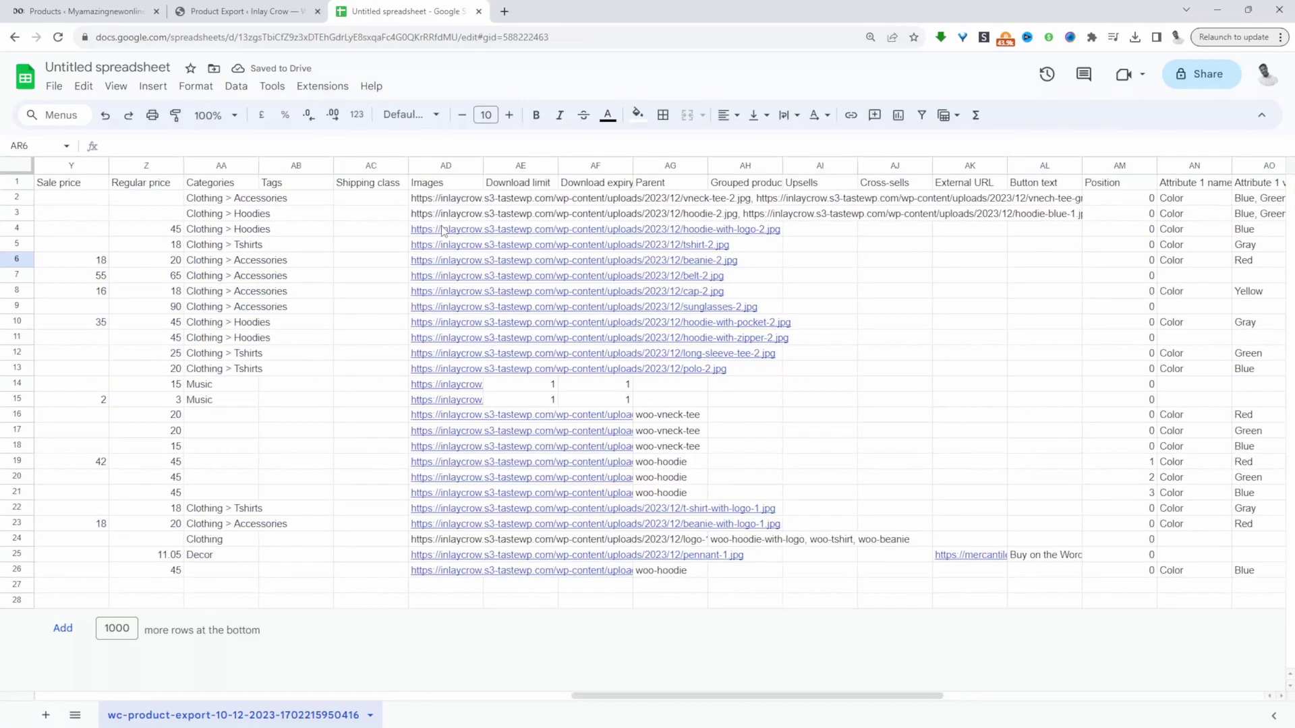
- Download the sheet as a comma-separated values (.csv) file
{"action": "left_click", "coordinate": [57, 92]}
{"action": "mouse_move", "coordinate": [135, 268]}
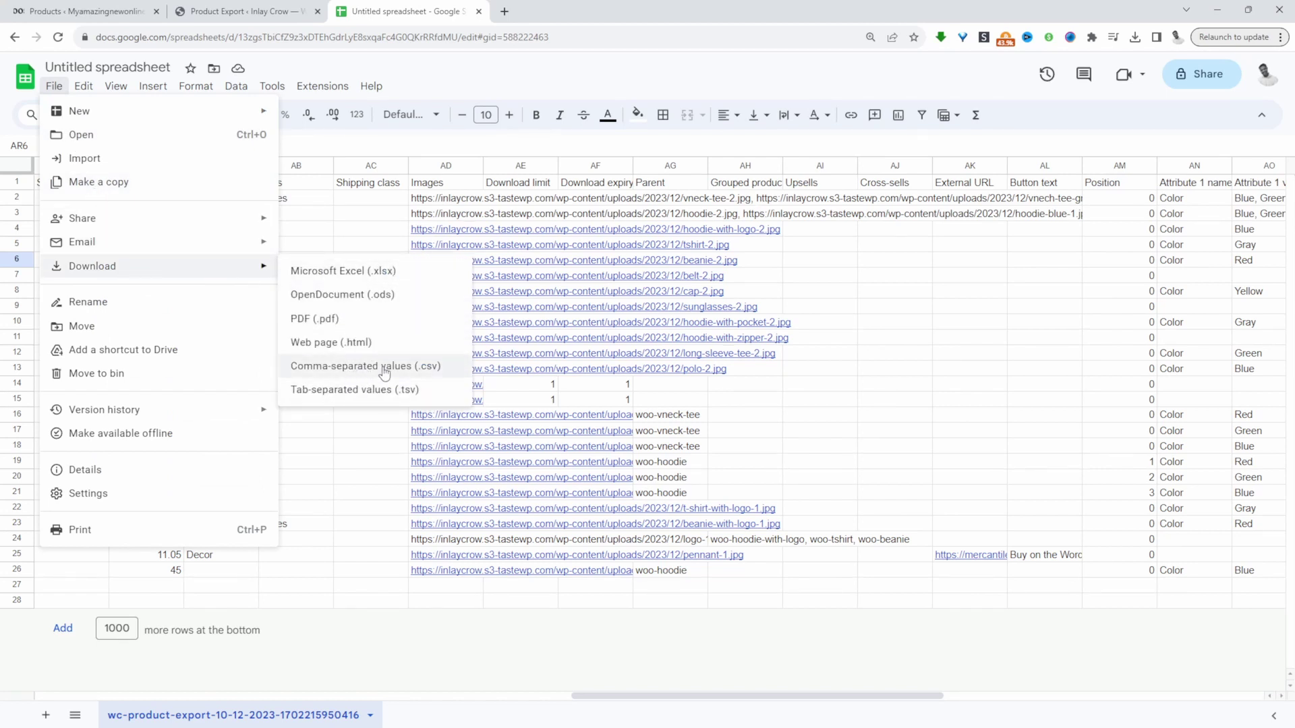
{"action": "left_click", "coordinate": [432, 369]}
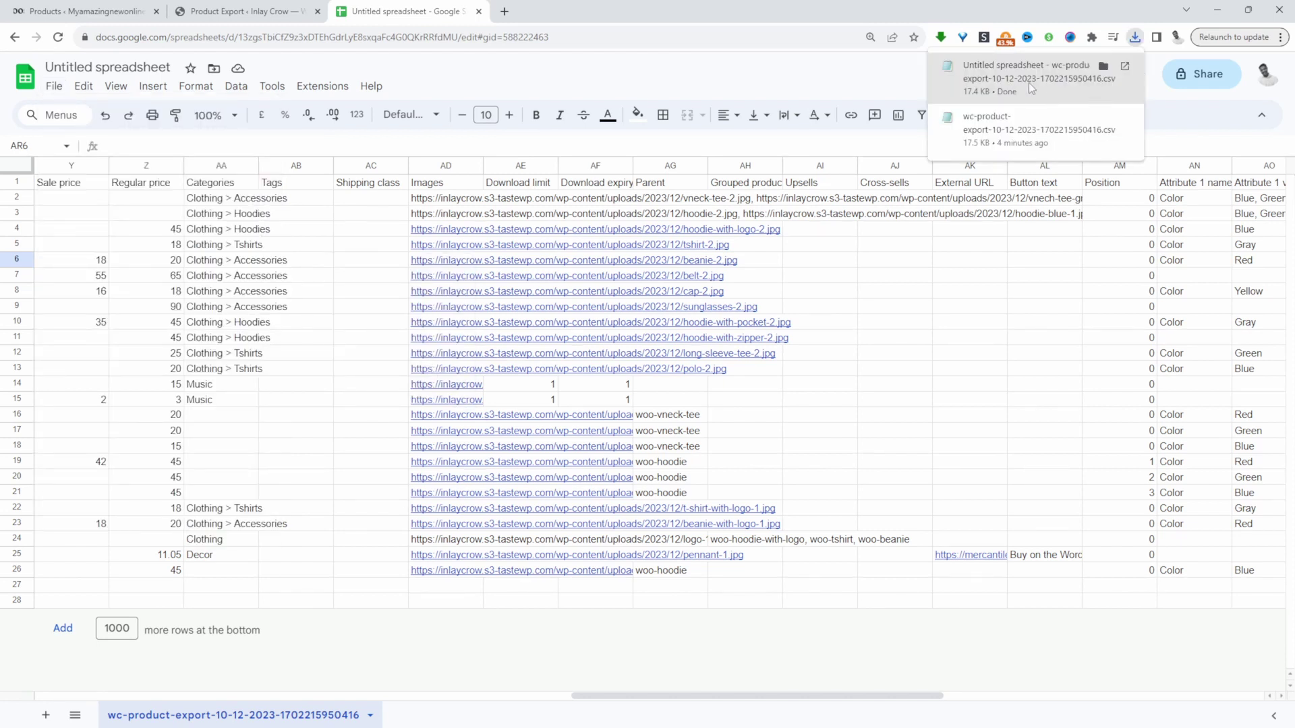
- Load the downloaded edited CSV into the product importer with Update existing products ticked
{"action": "left_click", "coordinate": [241, 11]}
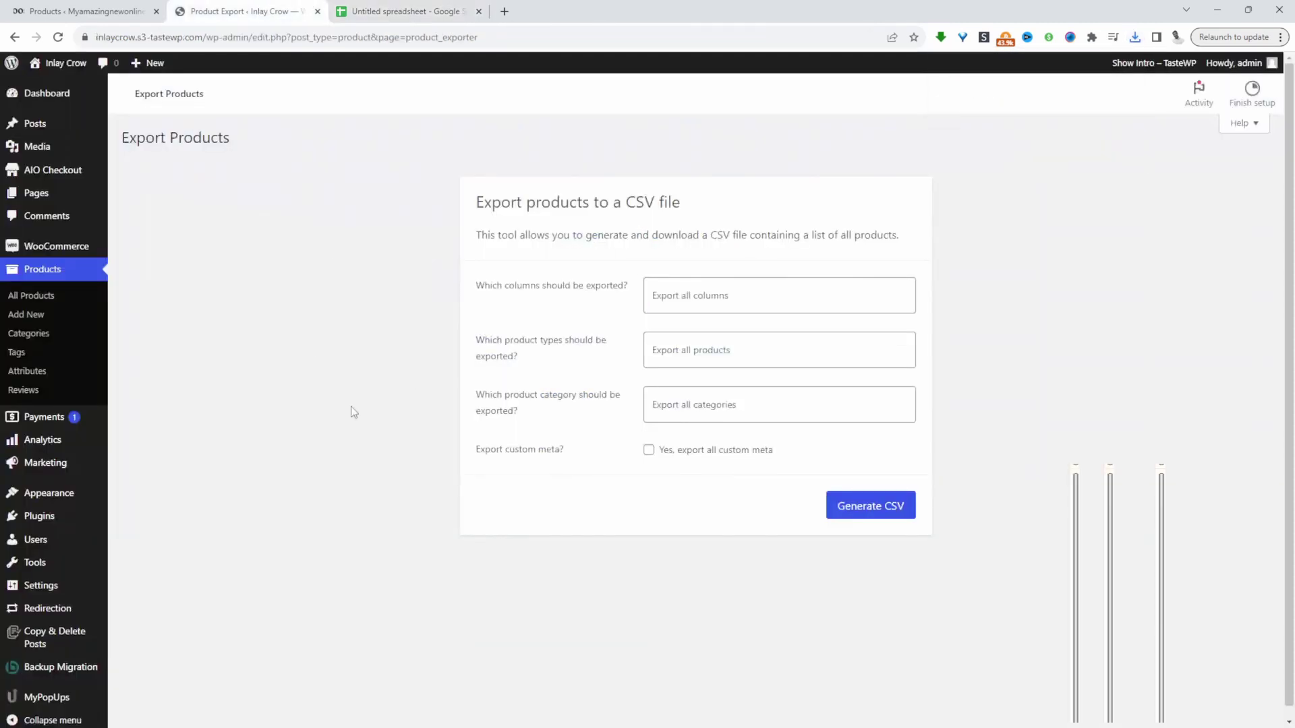
{"action": "left_click", "coordinate": [39, 298]}
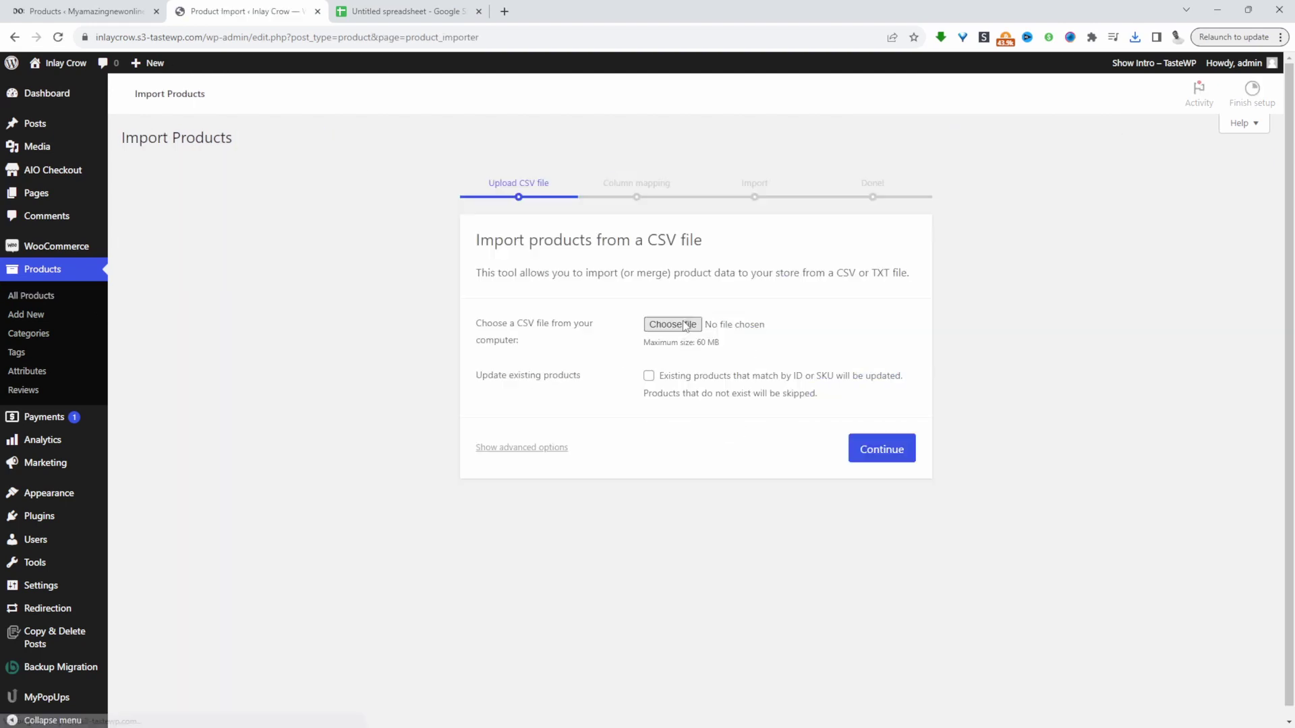
{"action": "left_click", "coordinate": [665, 326]}
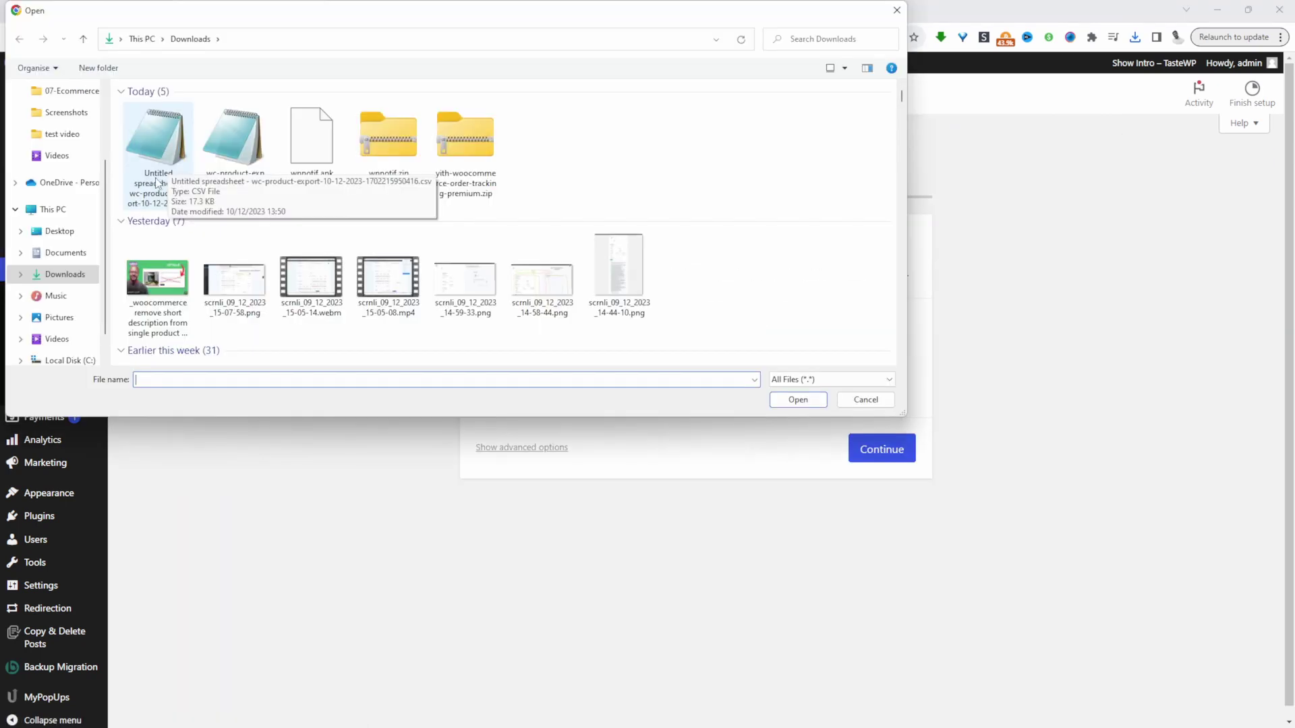
{"action": "left_click", "coordinate": [156, 187]}
{"action": "double_click", "coordinate": [157, 187]}
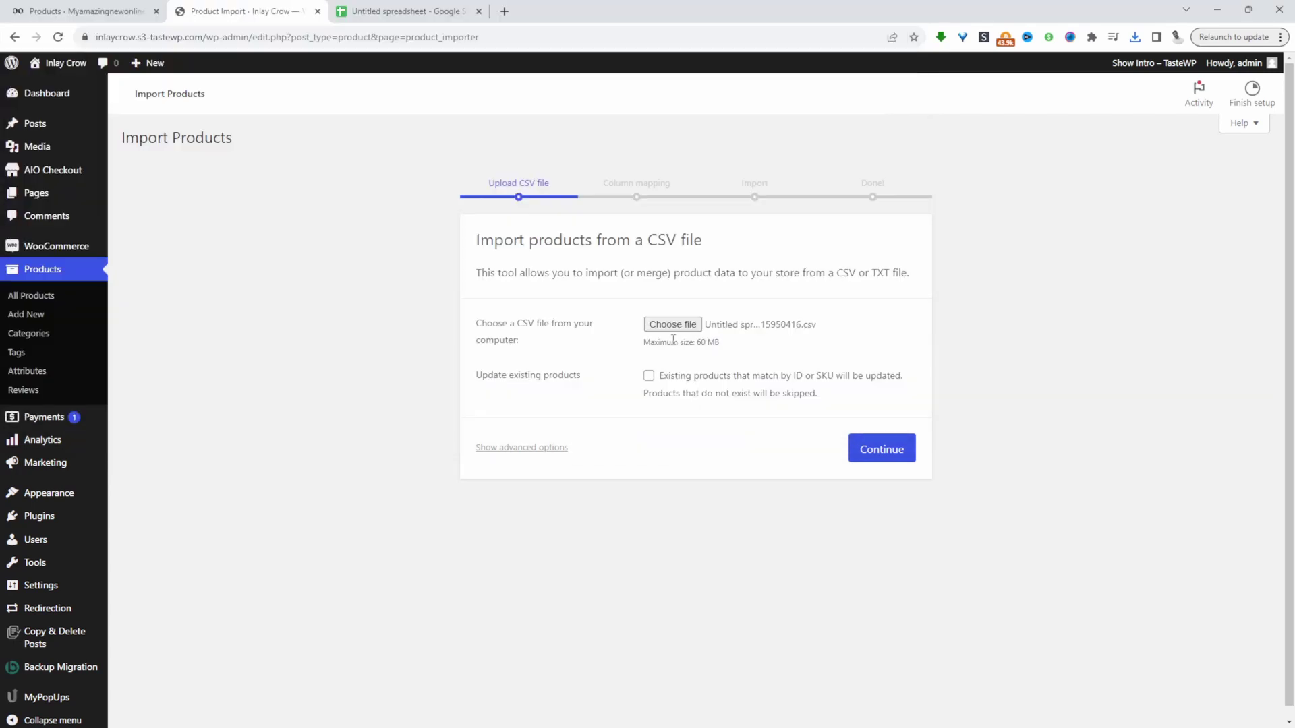
{"action": "left_click", "coordinate": [648, 376]}
{"action": "scroll", "coordinate": [853, 398], "scroll_direction": "down", "scroll_amount": 1}
- Accept the column mapping and run the importer, updating all 25 products
{"action": "left_click", "coordinate": [872, 441]}
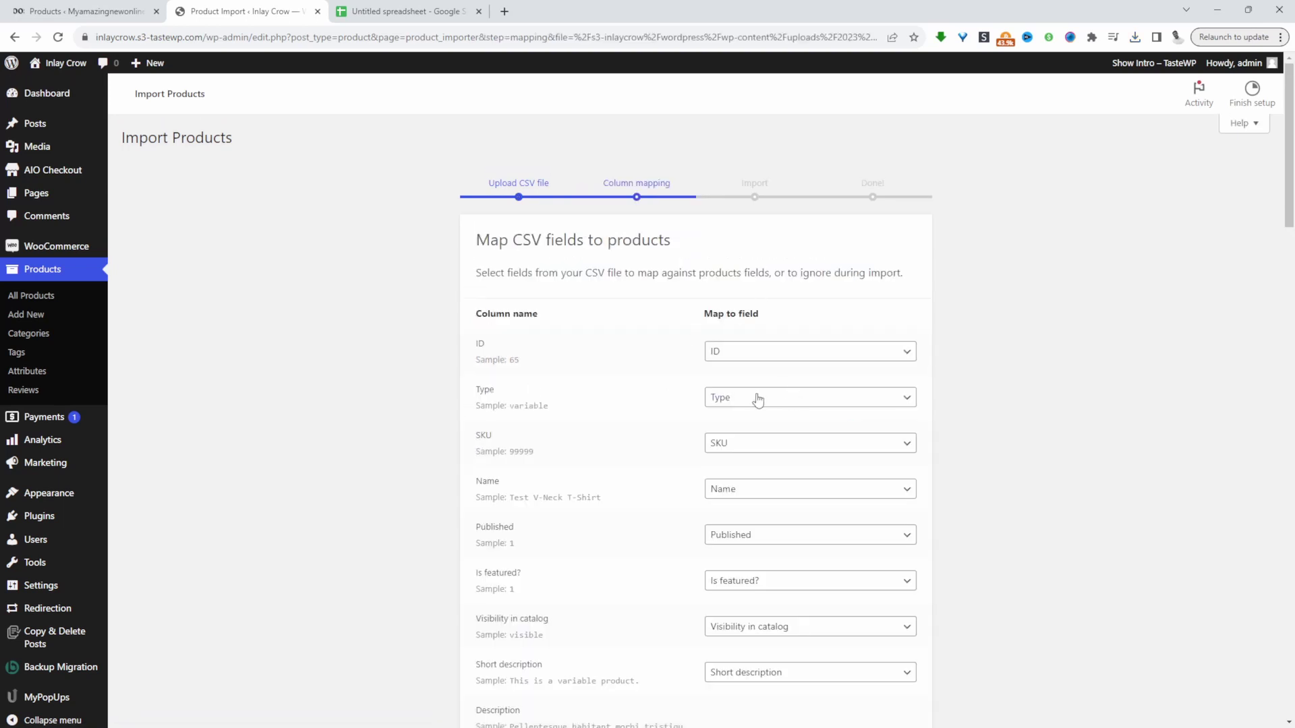
{"action": "scroll", "coordinate": [695, 438], "scroll_direction": "down", "scroll_amount": 10}
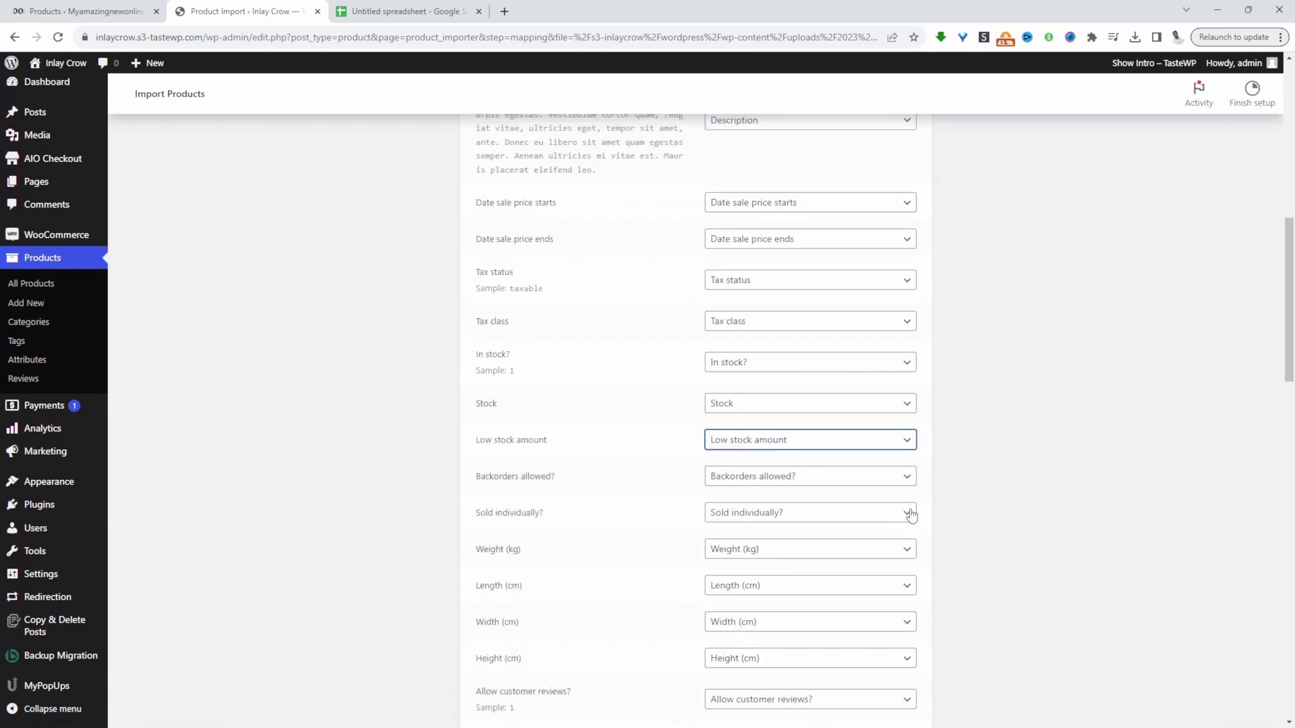
{"action": "scroll", "coordinate": [908, 507], "scroll_direction": "down", "scroll_amount": 15}
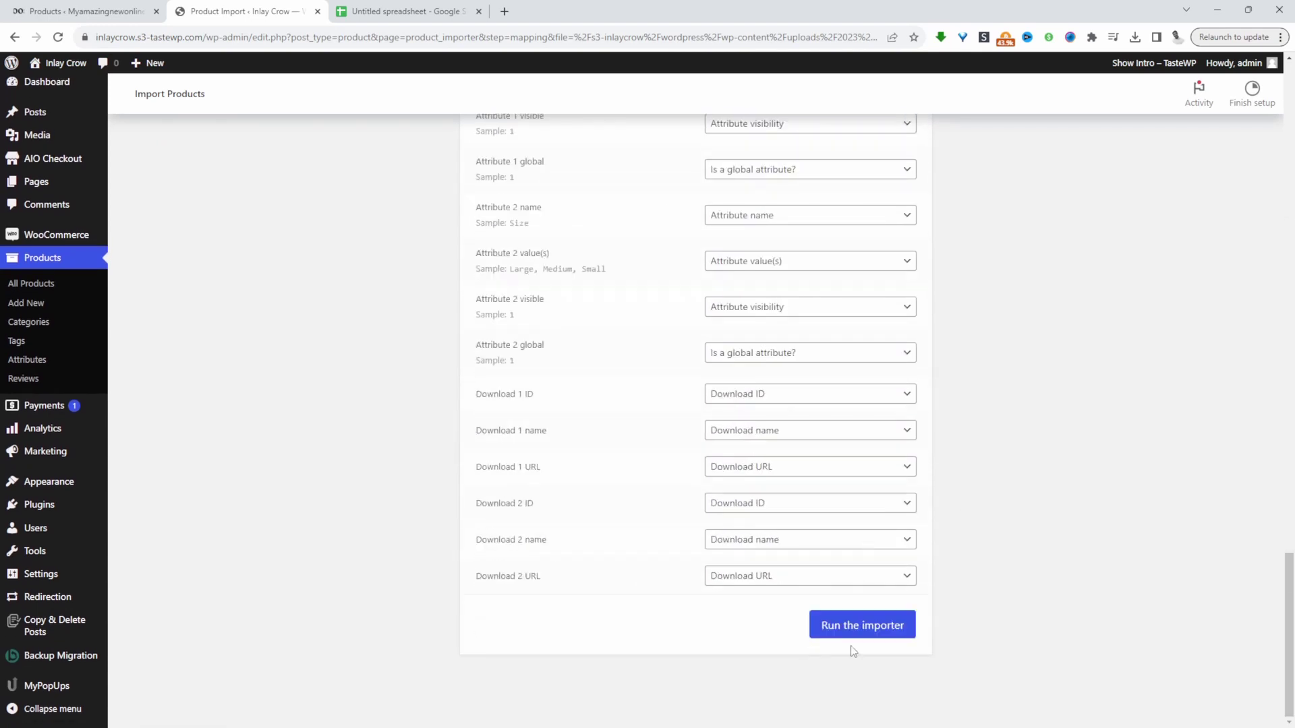
{"action": "left_click", "coordinate": [860, 627]}
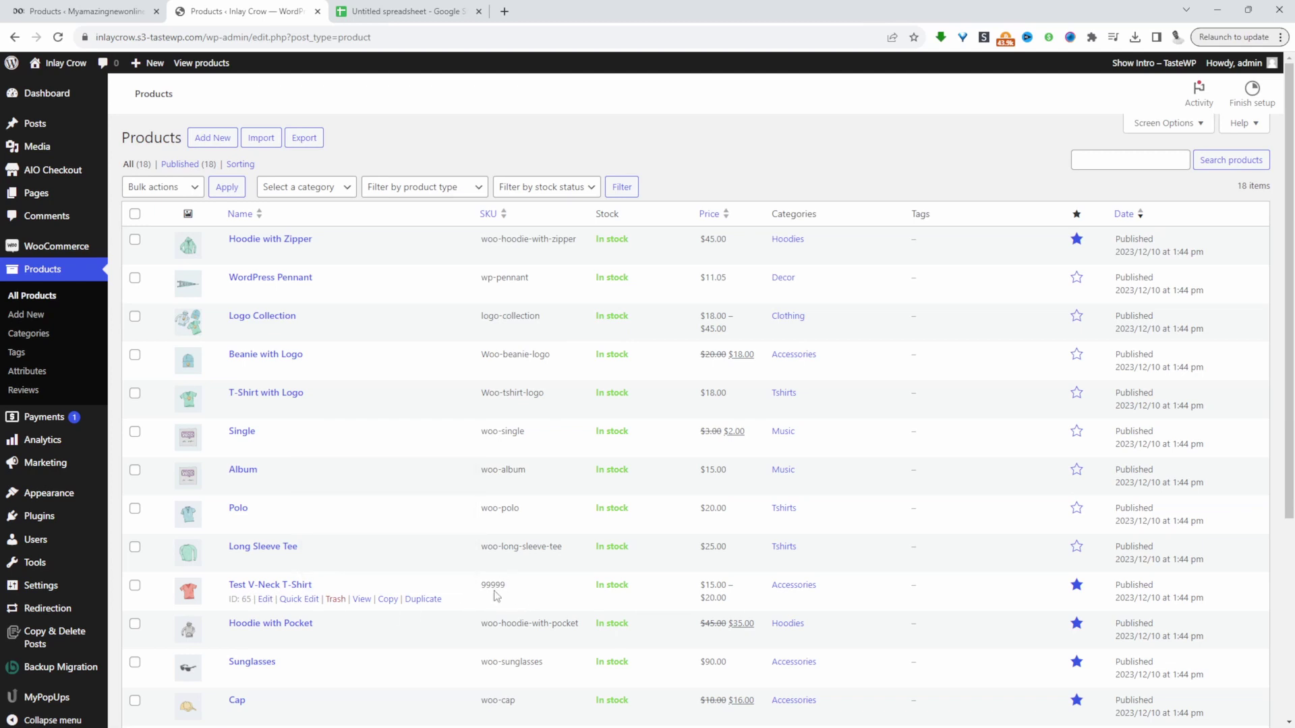
- Open Test V-Neck T-Shirt's edit page and expand its Color attribute: Blue, Green, Orange, Red
{"action": "left_click", "coordinate": [265, 600]}
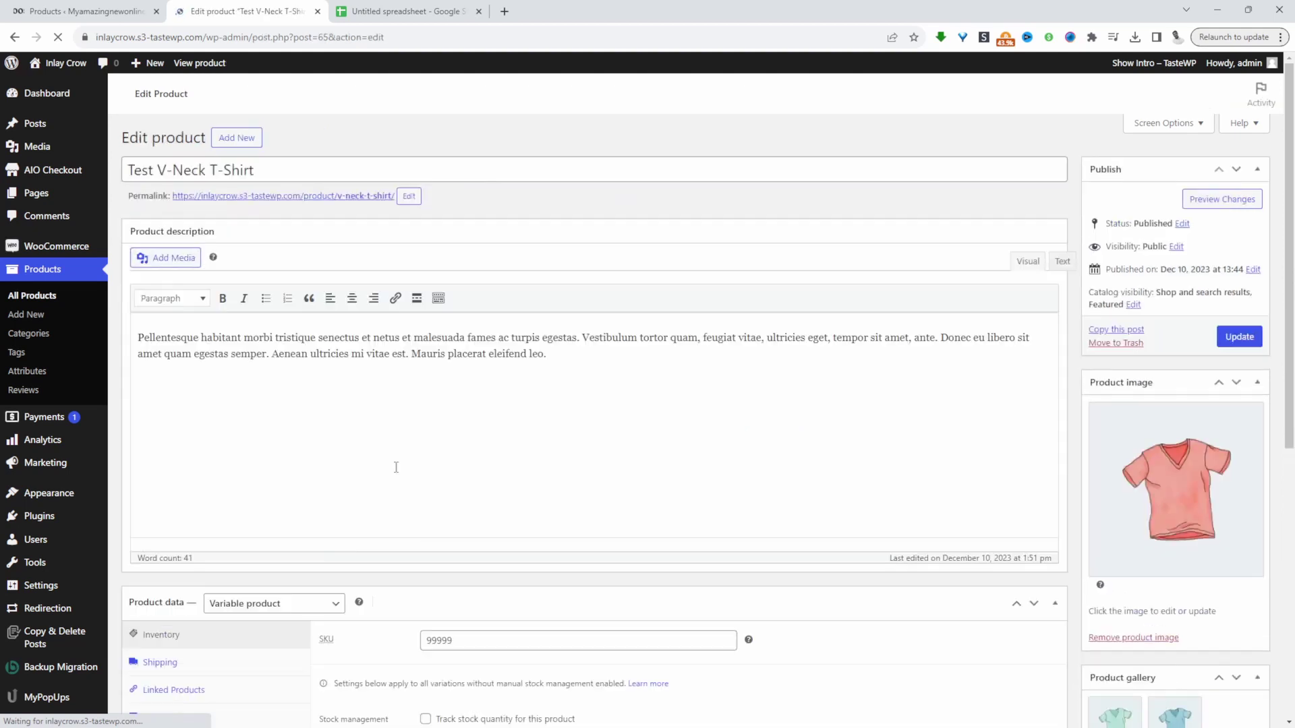
{"action": "scroll", "coordinate": [372, 491], "scroll_direction": "down", "scroll_amount": 3}
{"action": "left_click", "coordinate": [242, 501]}
{"action": "left_click", "coordinate": [428, 496]}
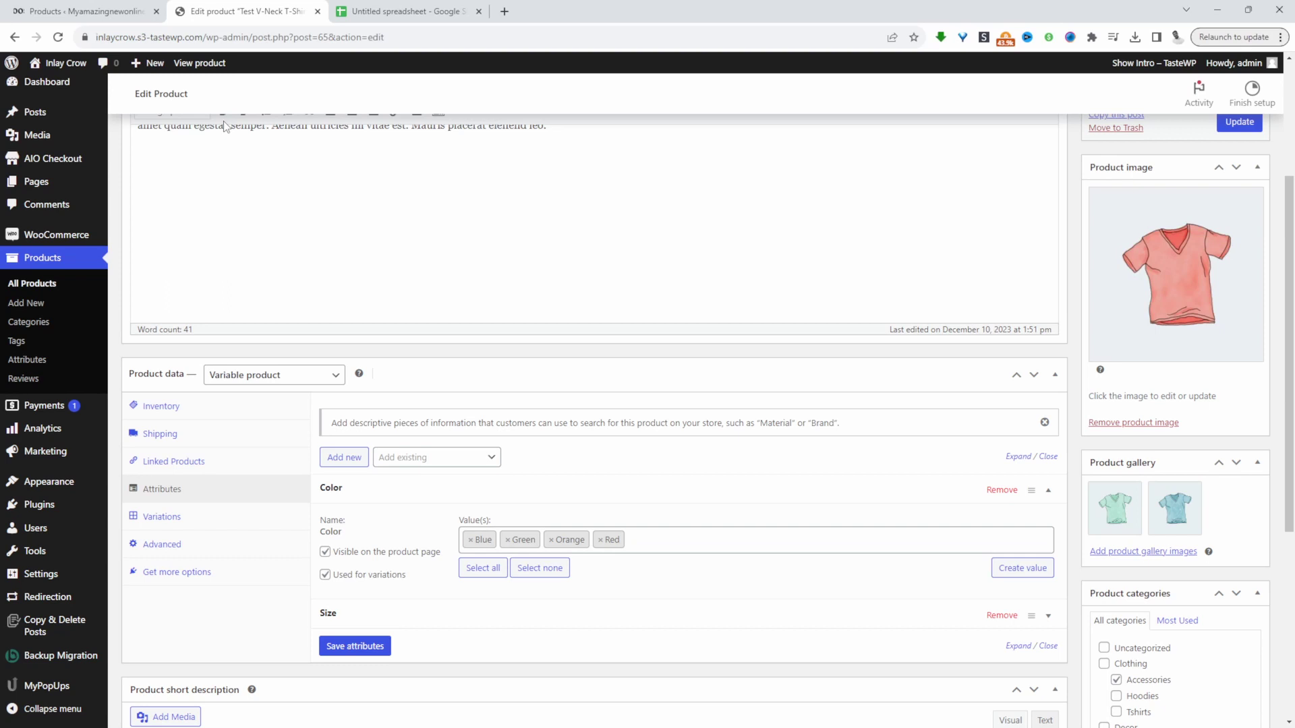
{"action": "scroll", "coordinate": [377, 310], "scroll_direction": "down", "scroll_amount": 1}
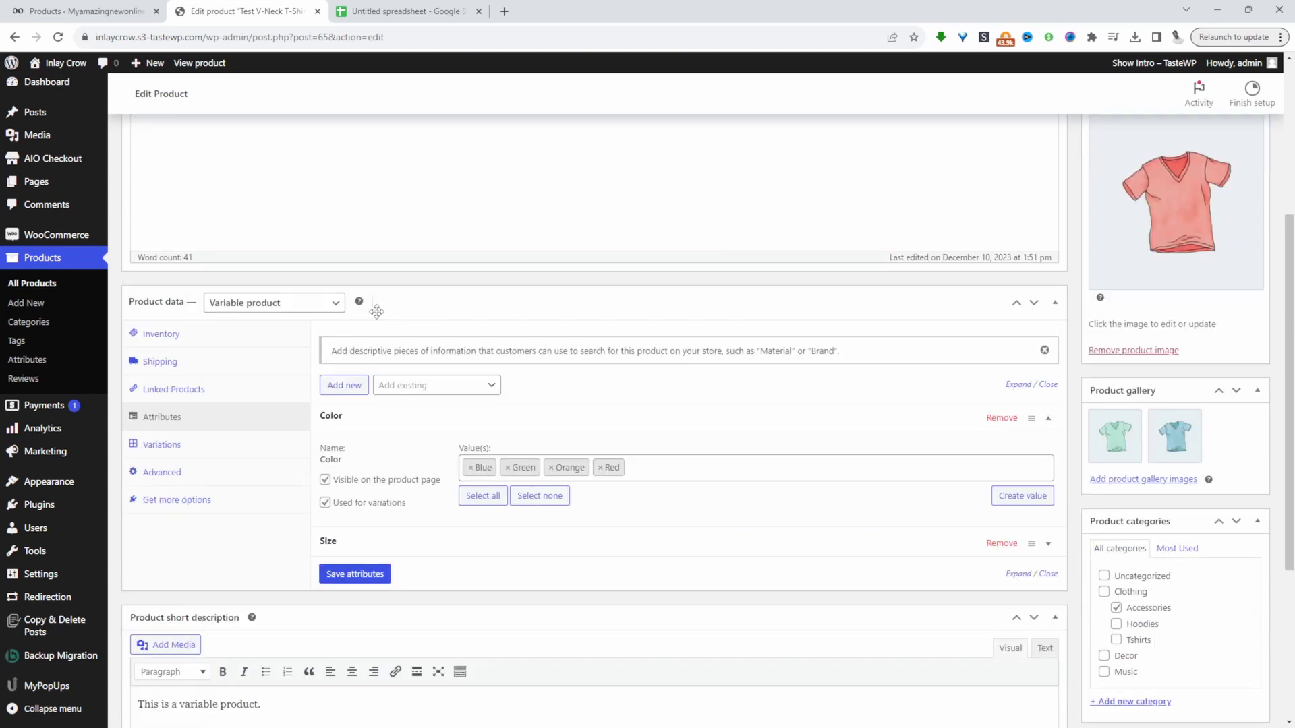